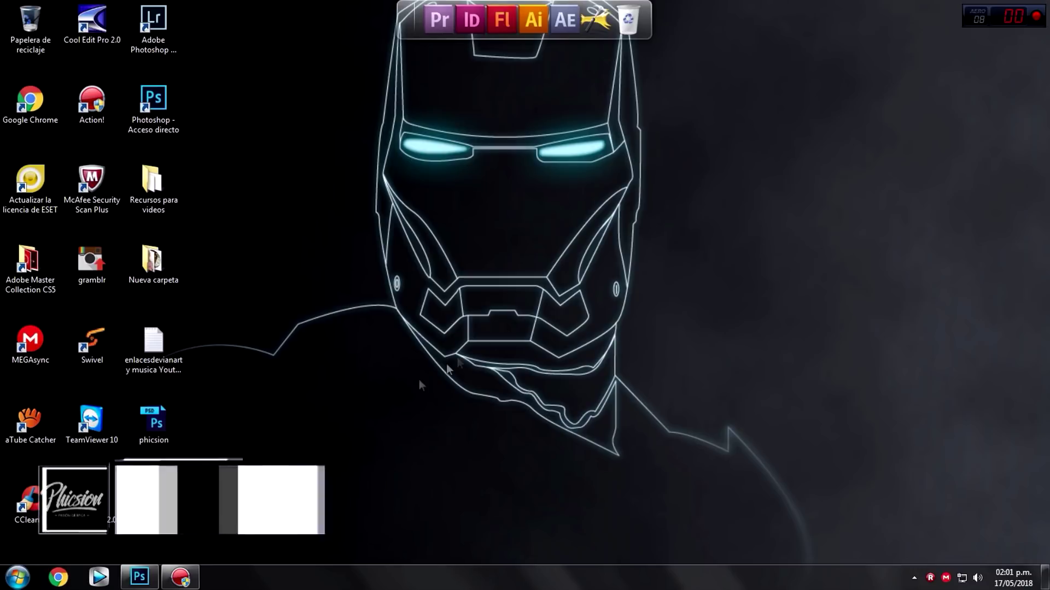
Step: Restore Photoshop and compare the boy and woman portraits, ending on the boy photo
left_click(140, 577)
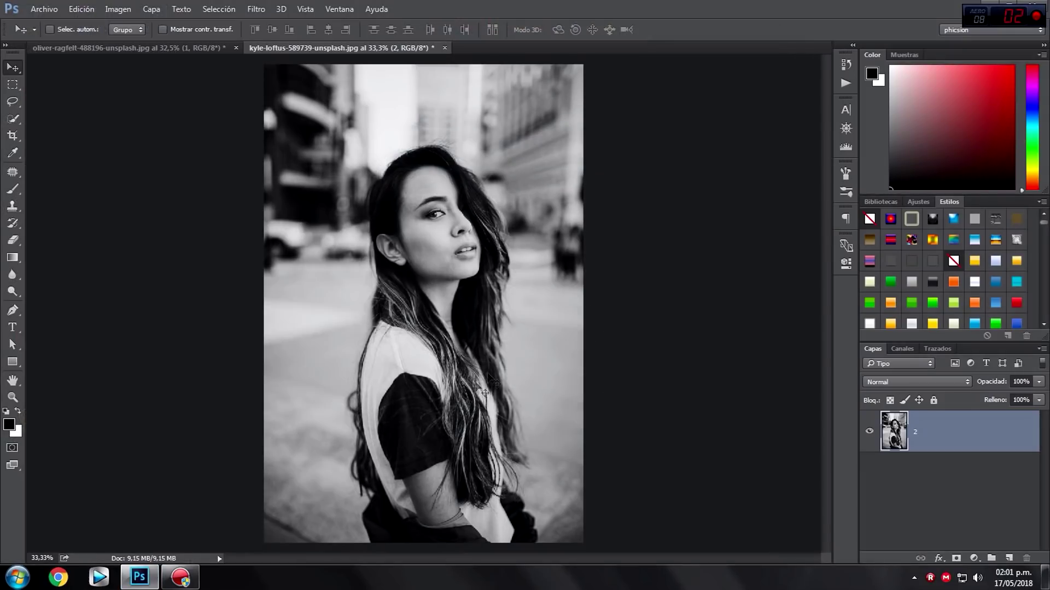
left_click(199, 49)
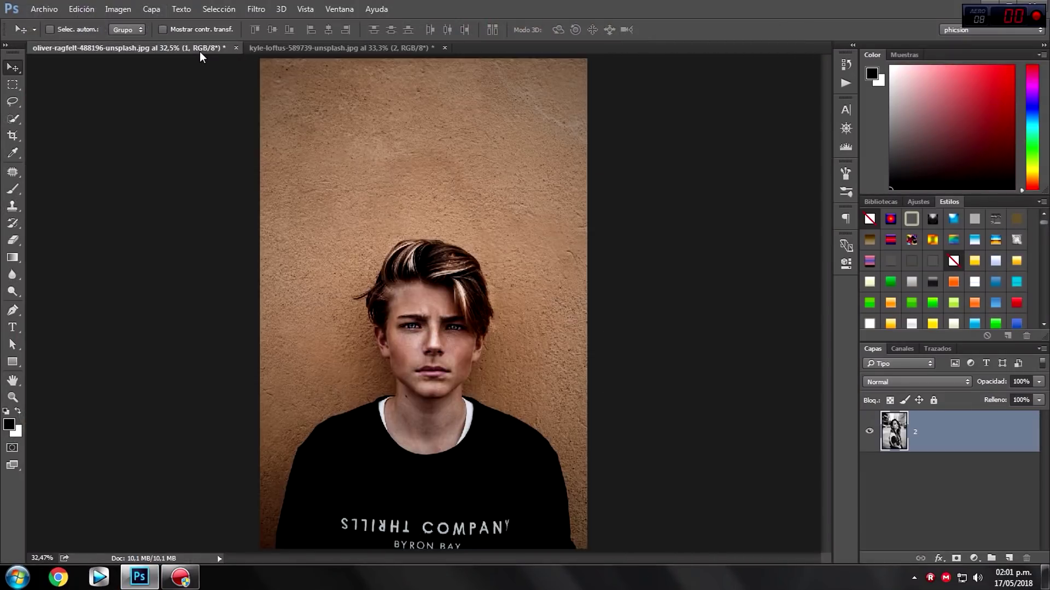
left_click(350, 48)
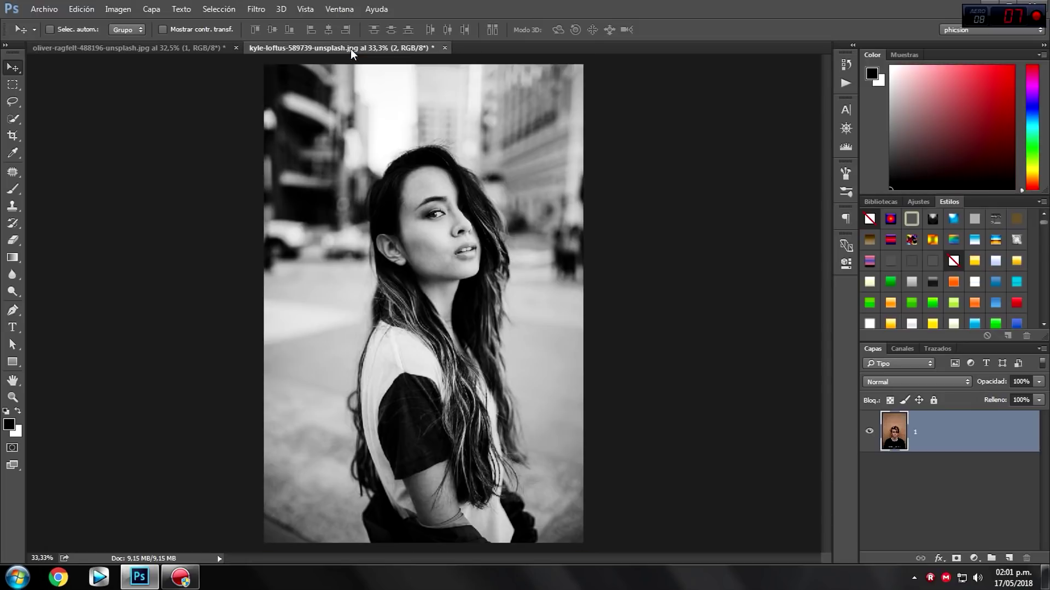
left_click(189, 47)
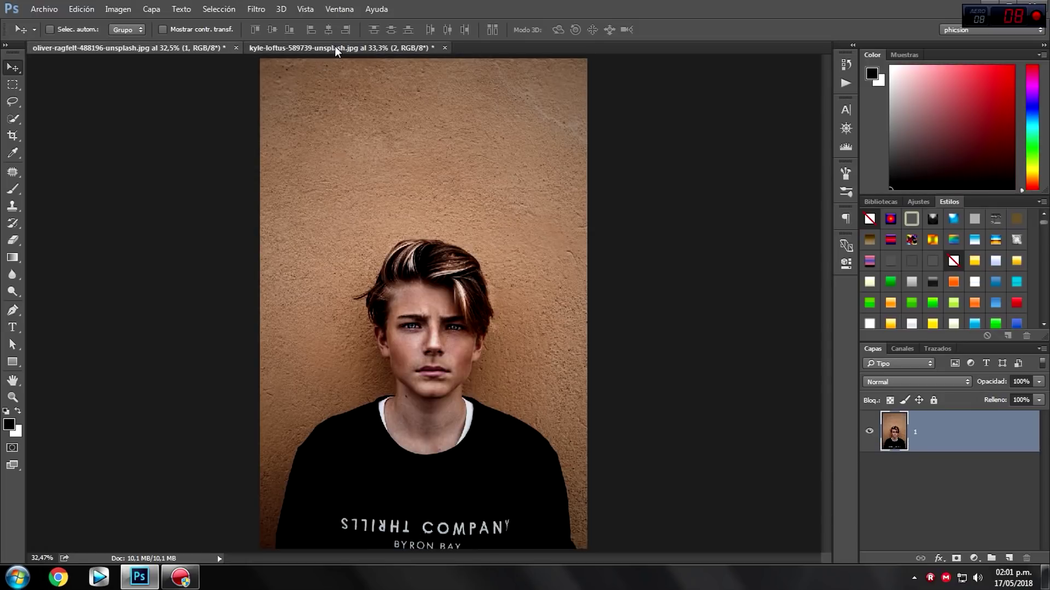
left_click(334, 46)
left_click(204, 46)
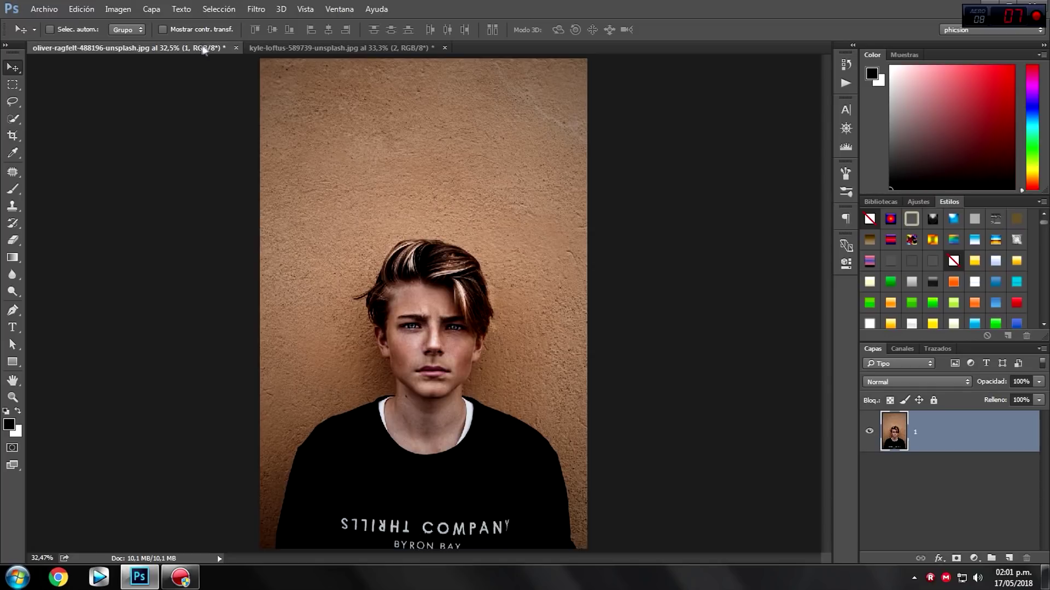
left_click(300, 48)
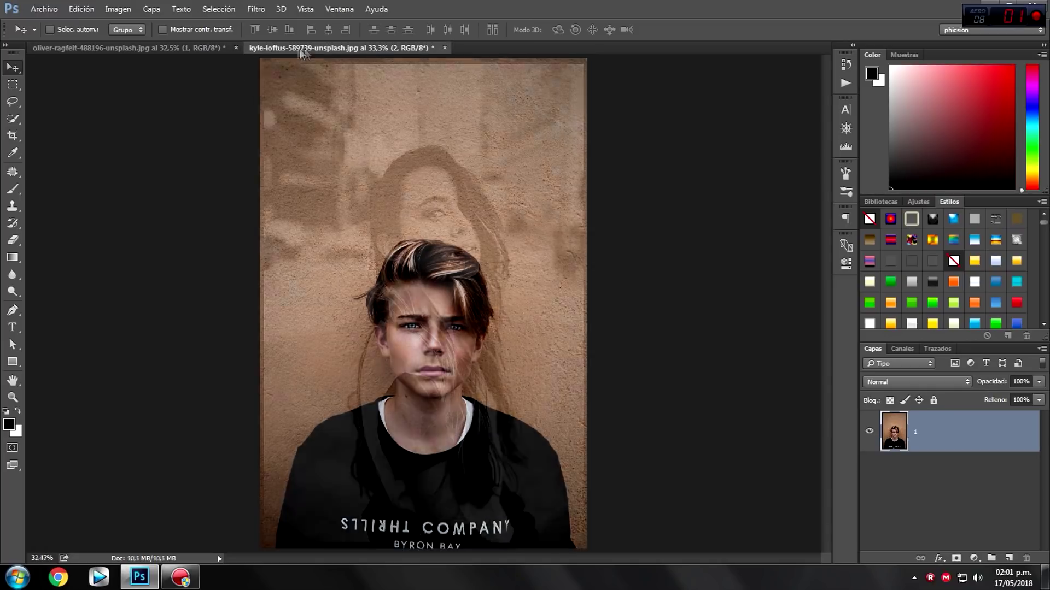
key("ctrl+Tab")
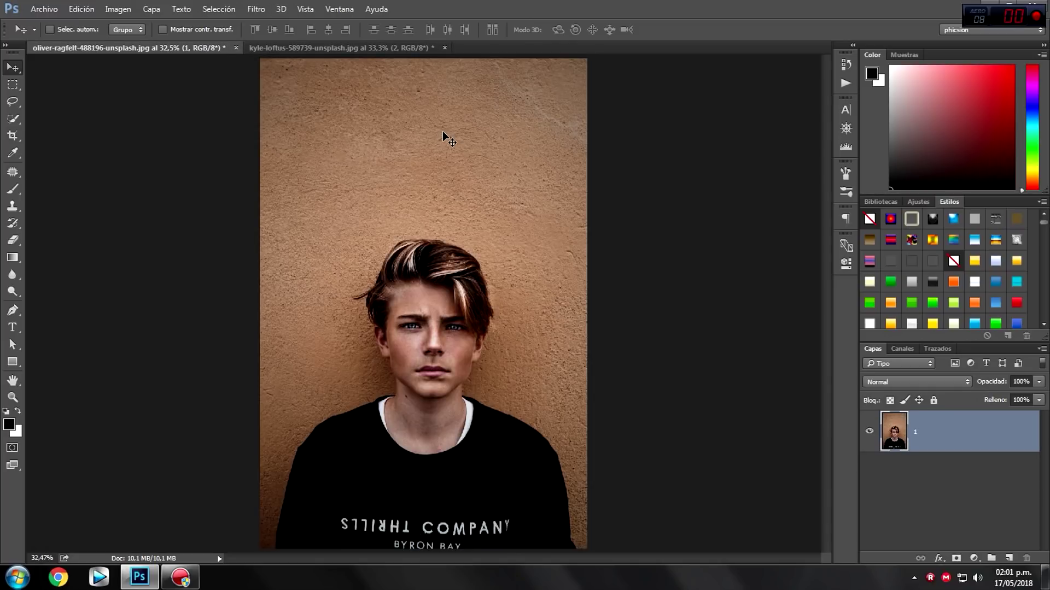
Step: Close the blur filter list unused, return to the boy photo, and duplicate its layer as '1 copia'
left_click(256, 9)
mouse_move(274, 153)
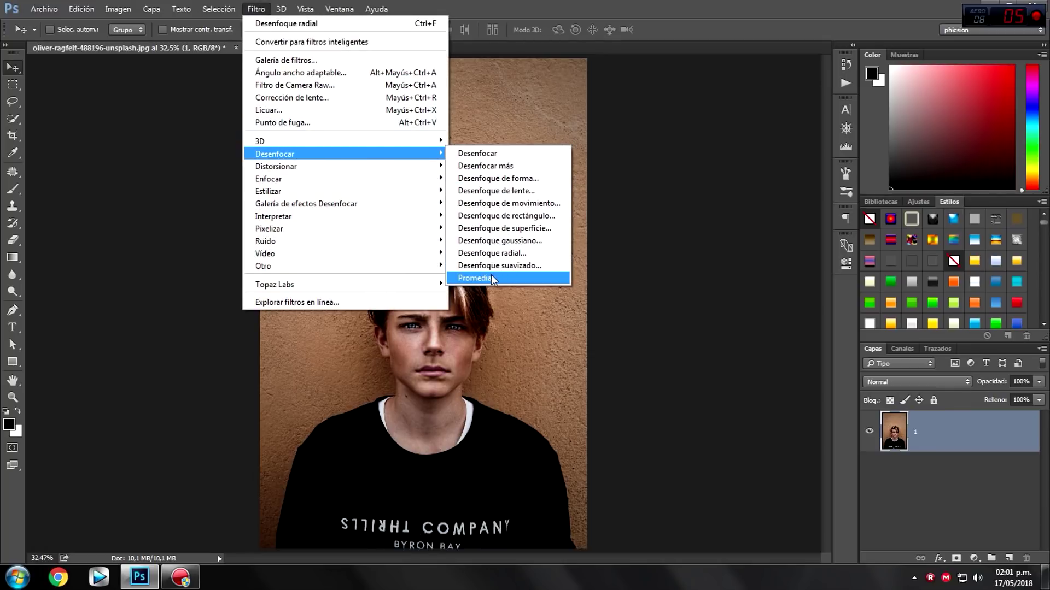
left_click(542, 25)
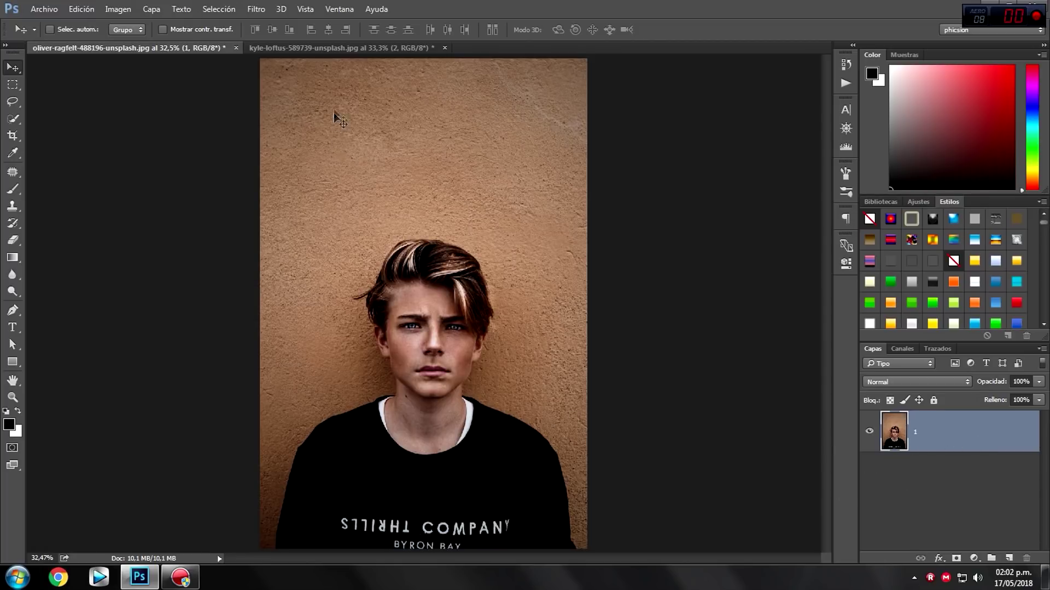
left_click(356, 47)
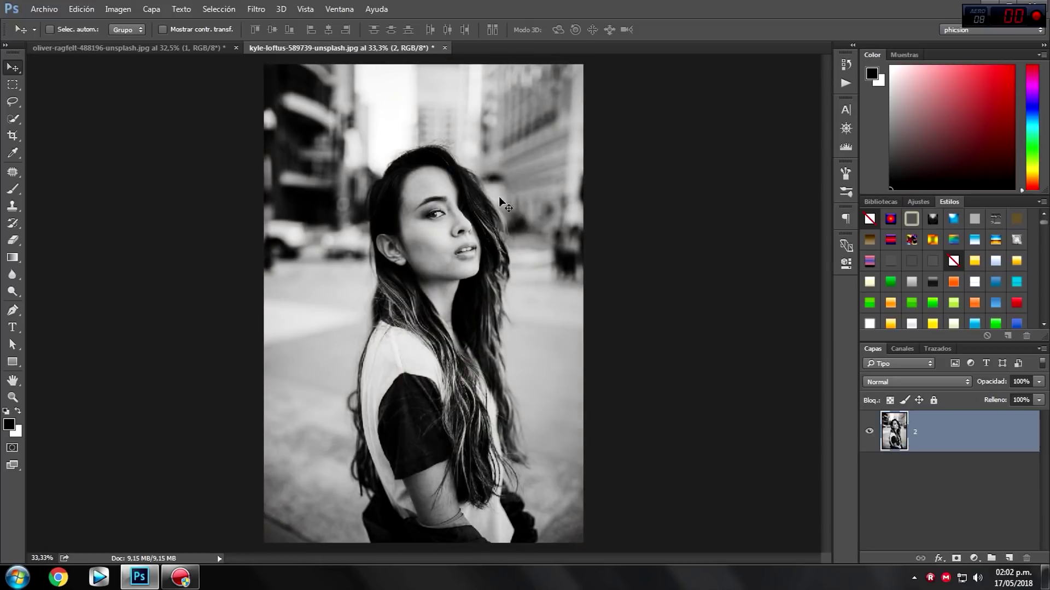
left_click(158, 48)
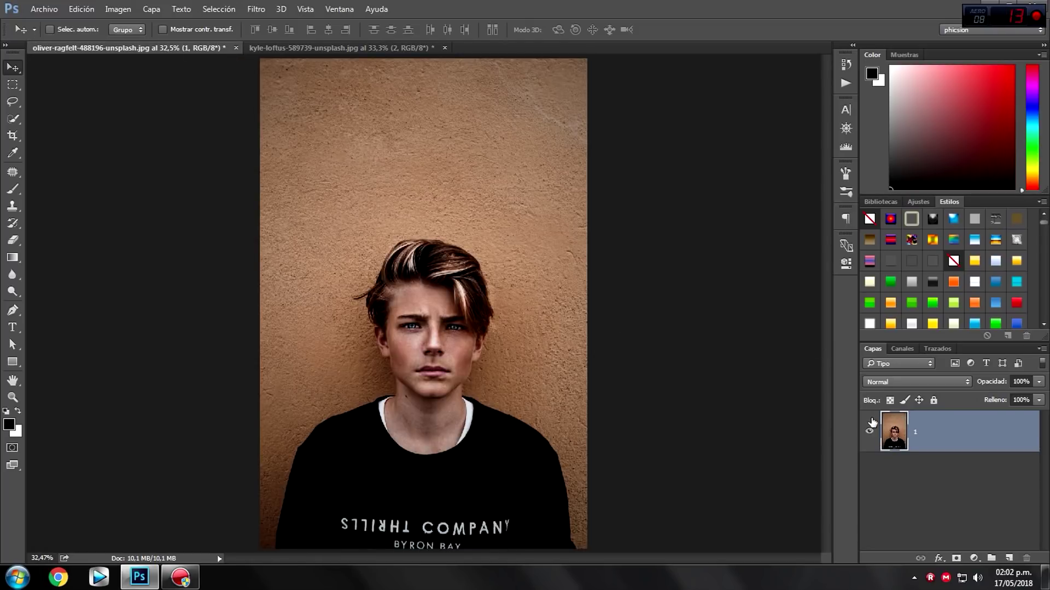
key("ctrl+j")
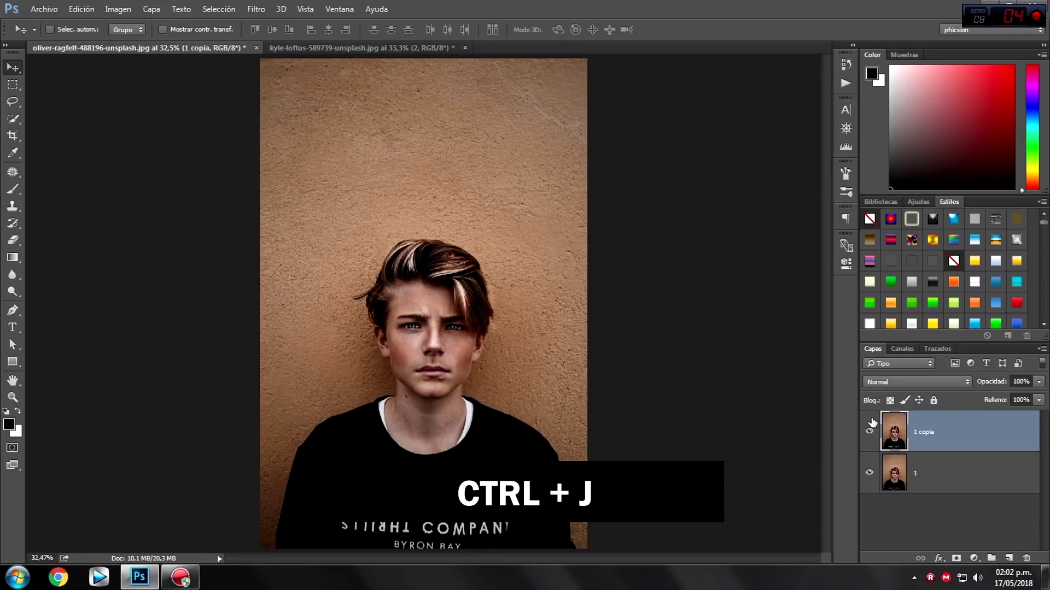
Step: Show the Filtro > Desenfocar blur options for the '1 copia' layer
left_click(256, 9)
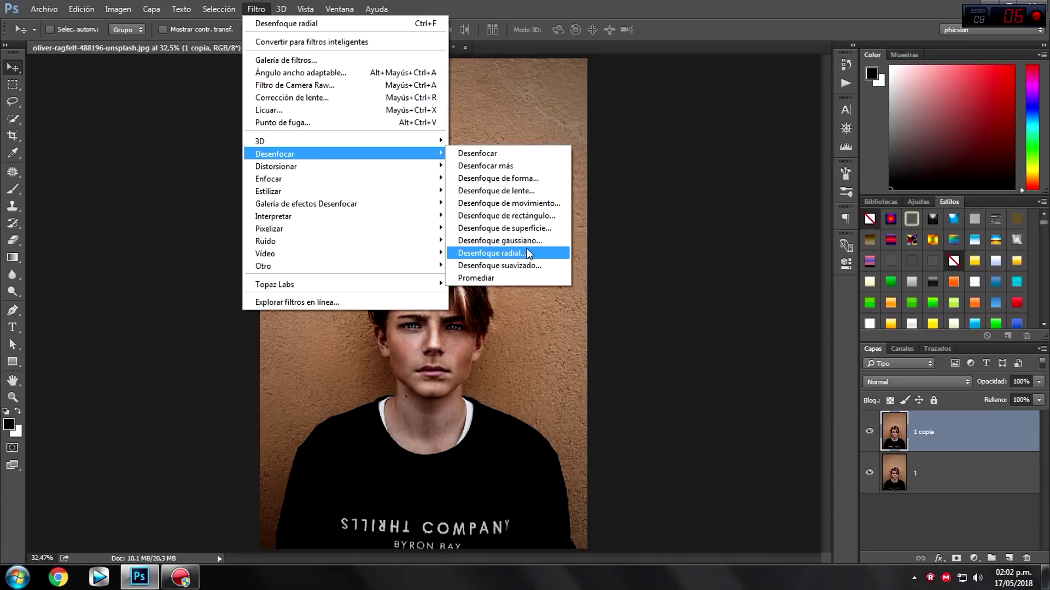
Step: Apply Desenfoque de movimiento to '1 copia' with Ángulo 0 and Distancia 211 píxeles
left_click(527, 202)
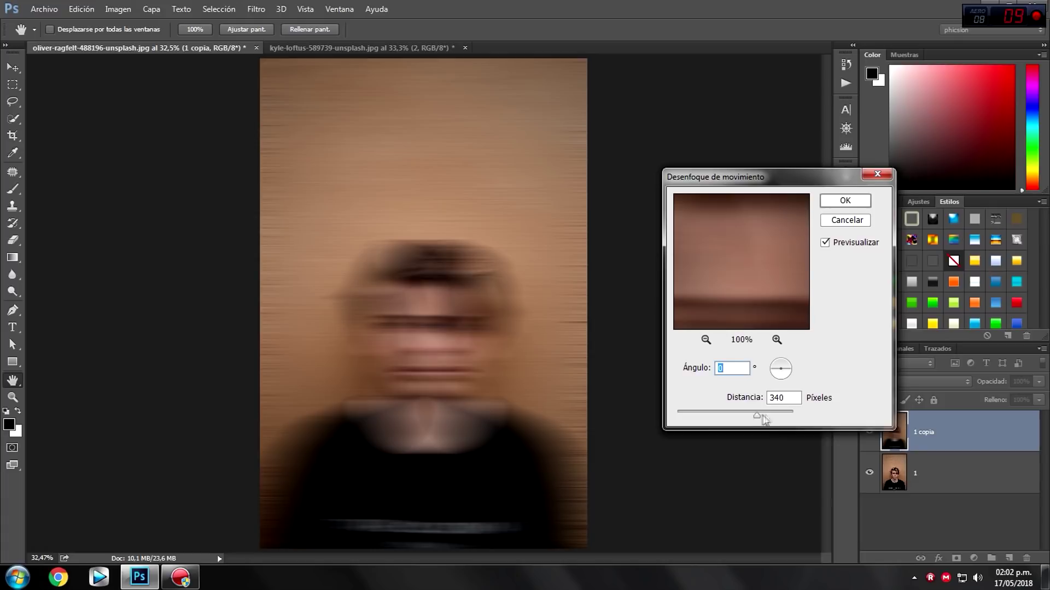
left_click_drag(765, 417, 647, 417)
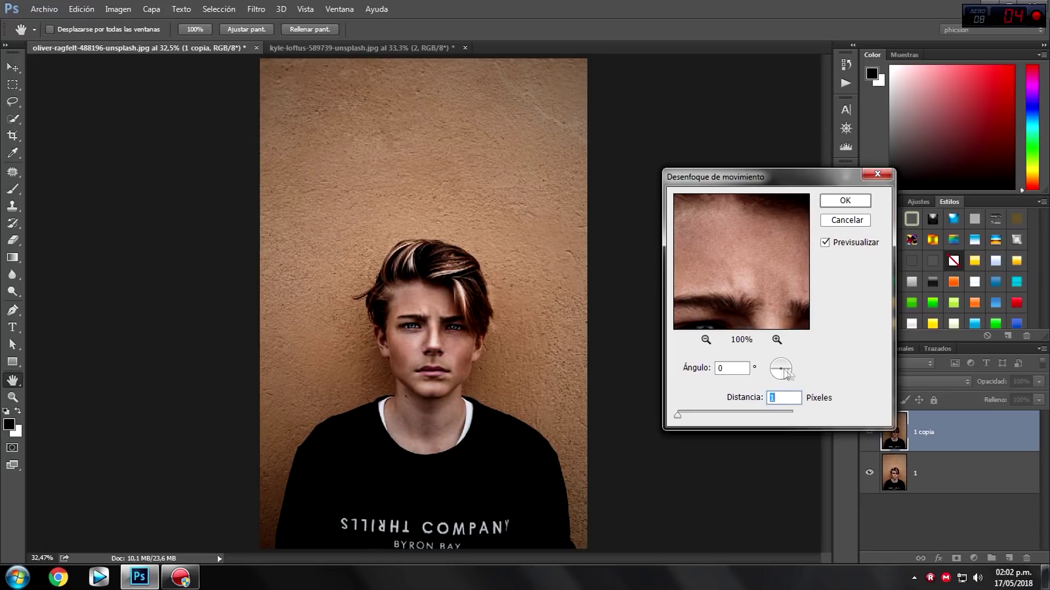
left_click_drag(677, 415, 724, 417)
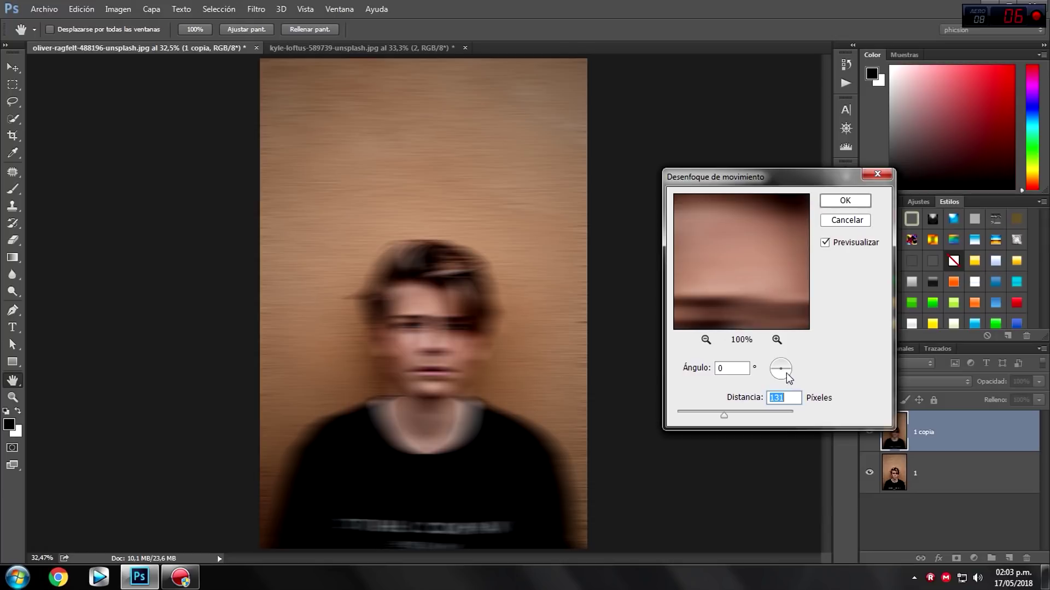
left_click_drag(789, 371, 782, 384)
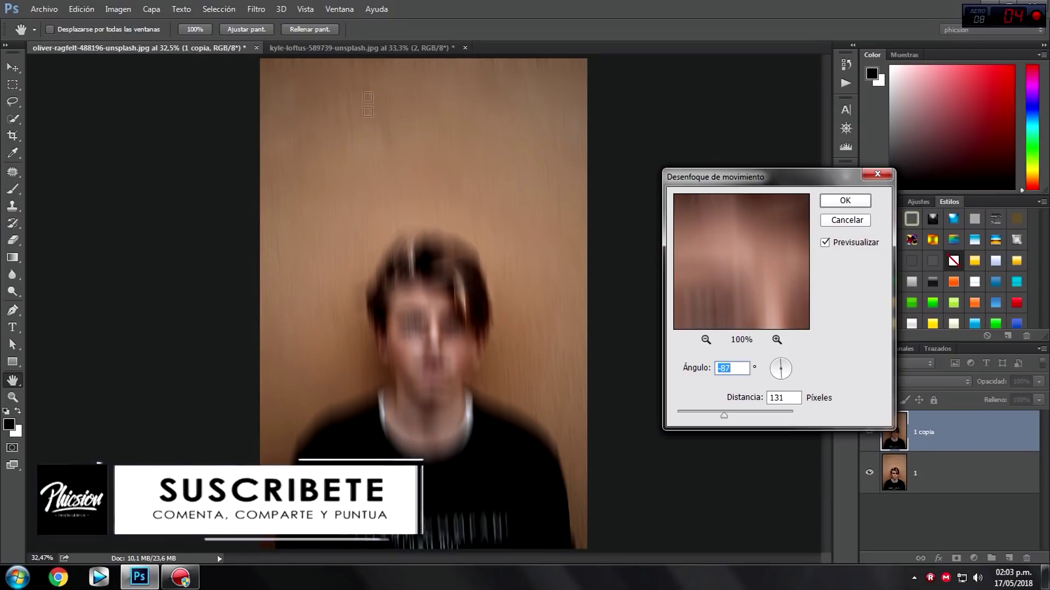
left_click_drag(784, 383, 796, 378)
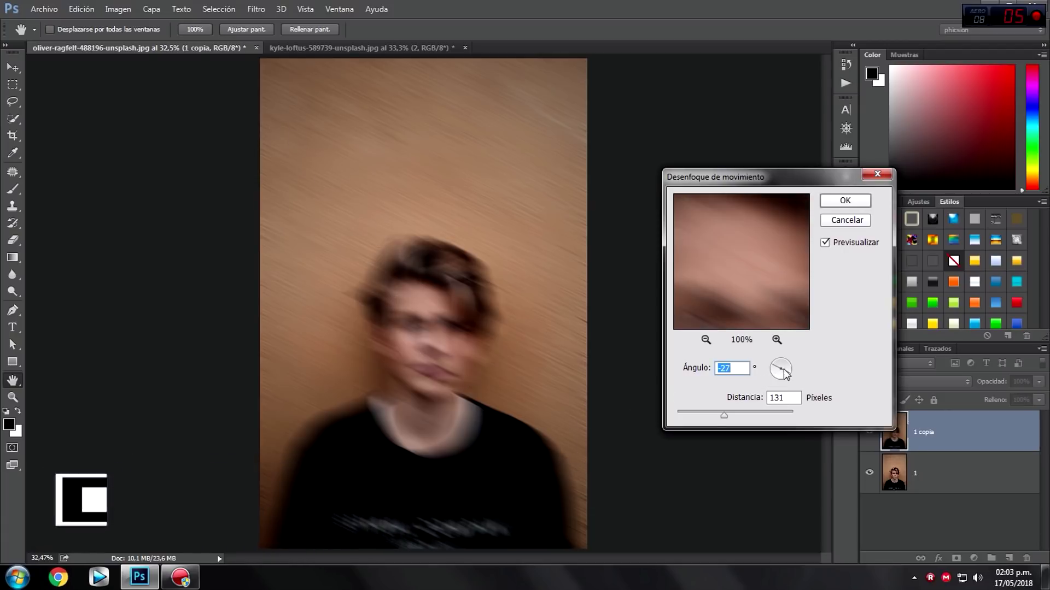
left_click_drag(785, 373, 794, 361)
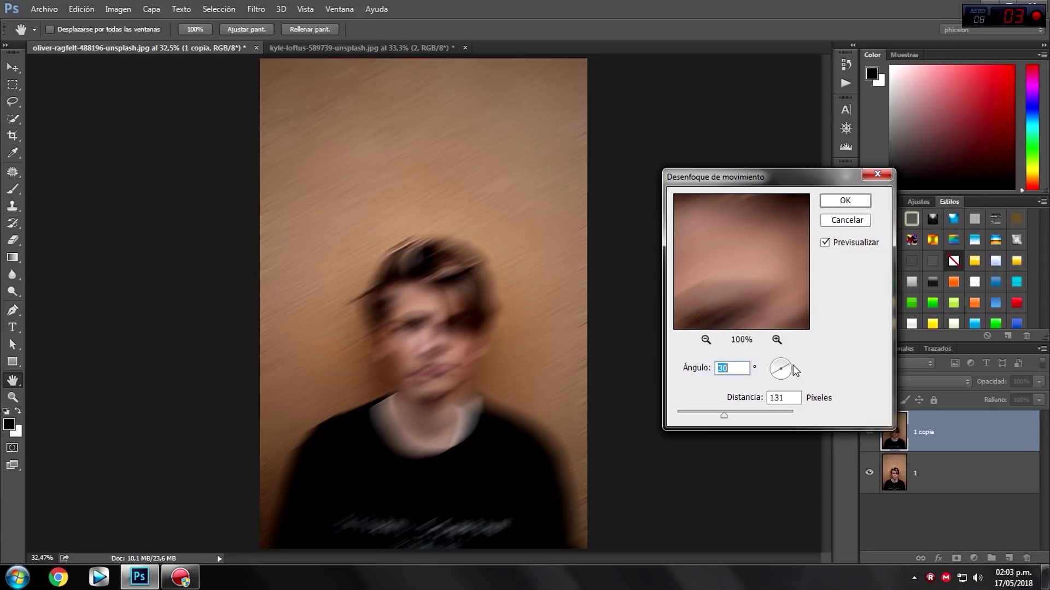
left_click_drag(788, 364, 792, 369)
left_click_drag(794, 377, 796, 369)
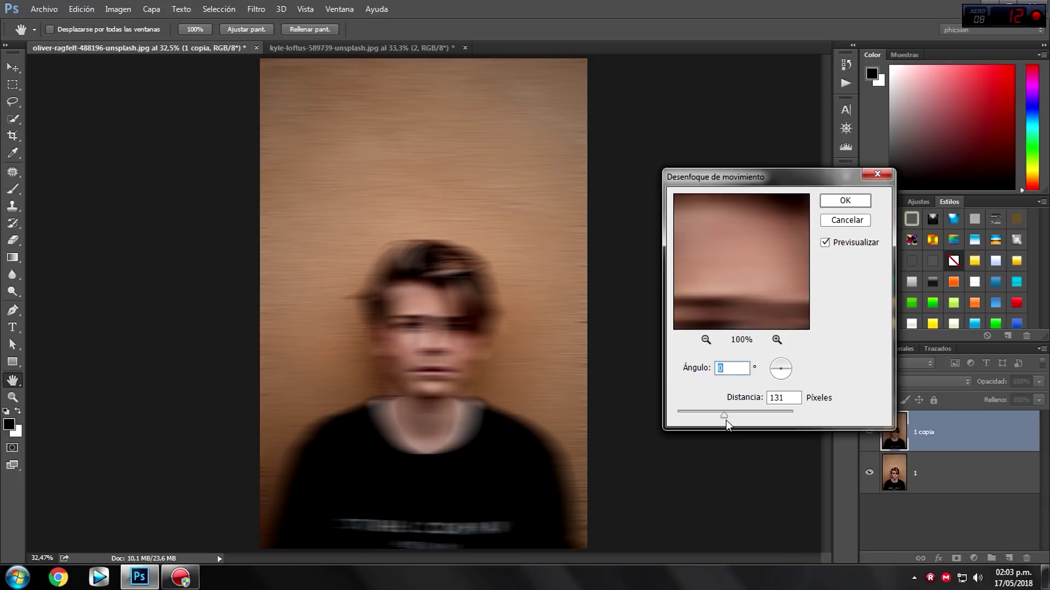
left_click_drag(733, 415, 739, 415)
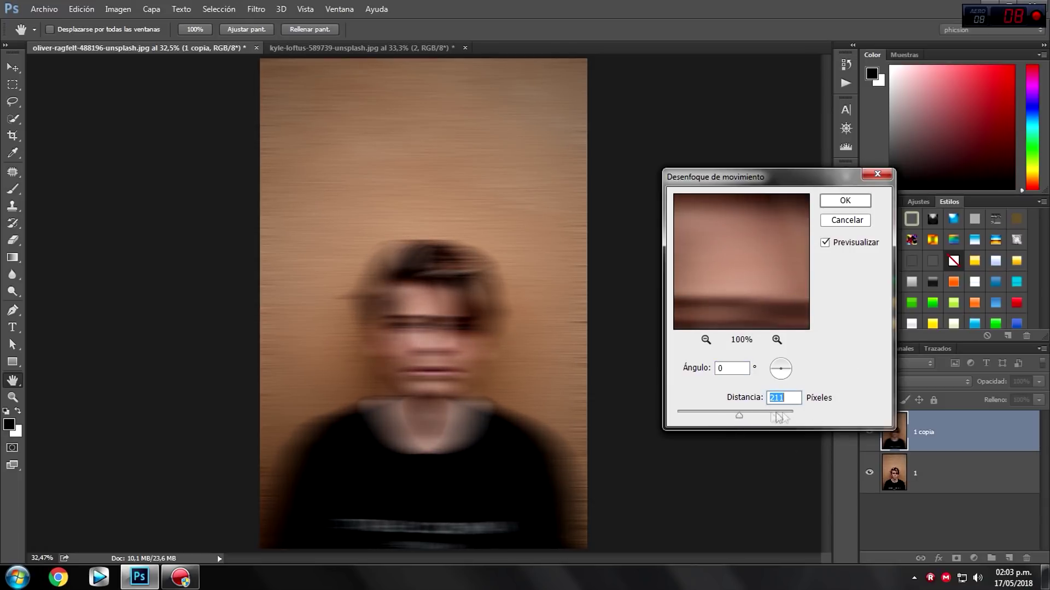
left_click(844, 202)
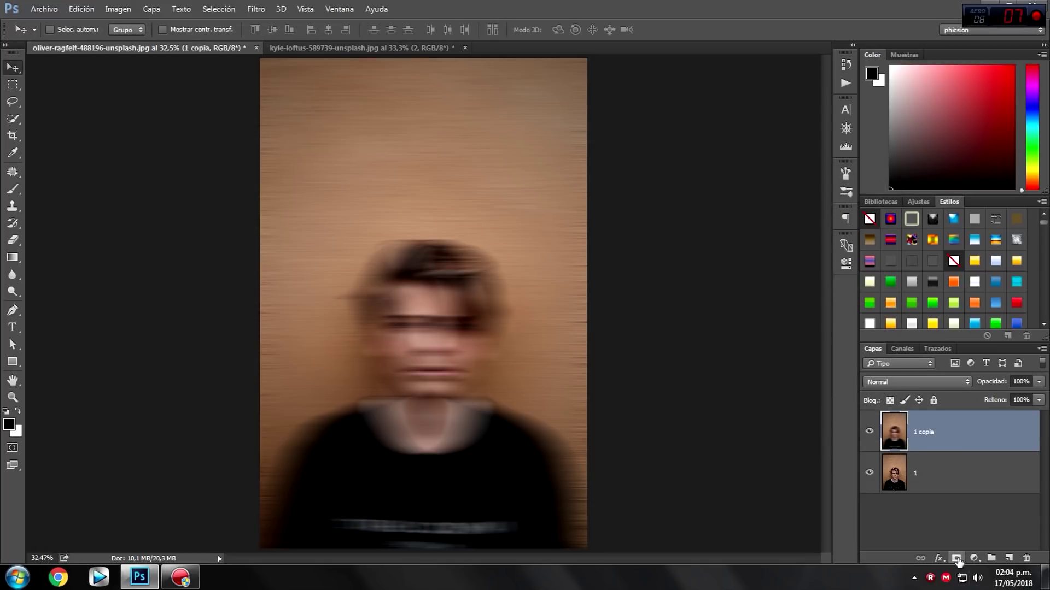
Step: Add a layer mask to '1 copia' and paint black at 100% opacity over the boy's face and hair
left_click(957, 558)
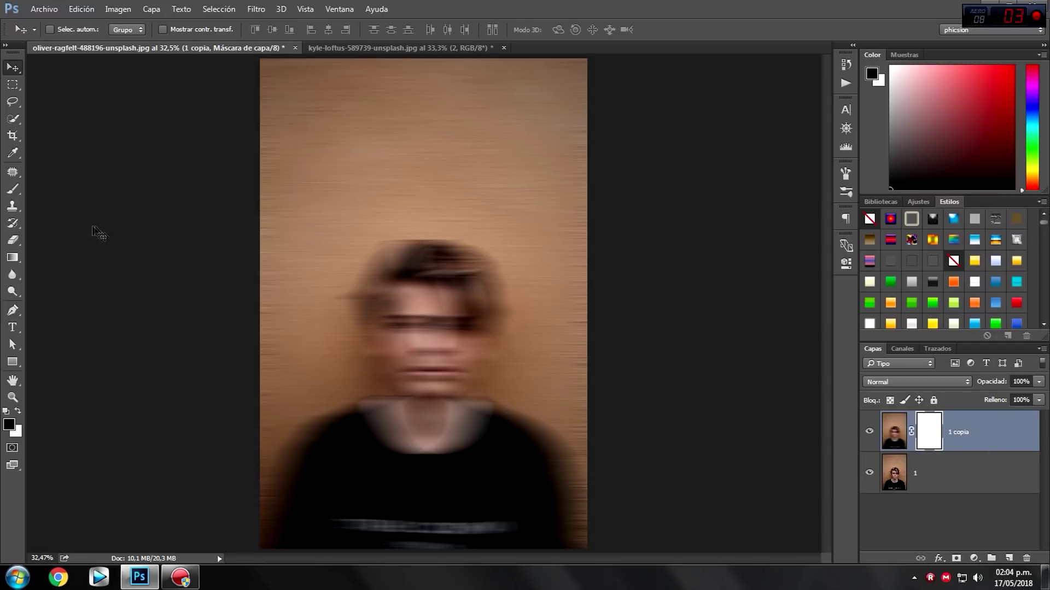
left_click(13, 188)
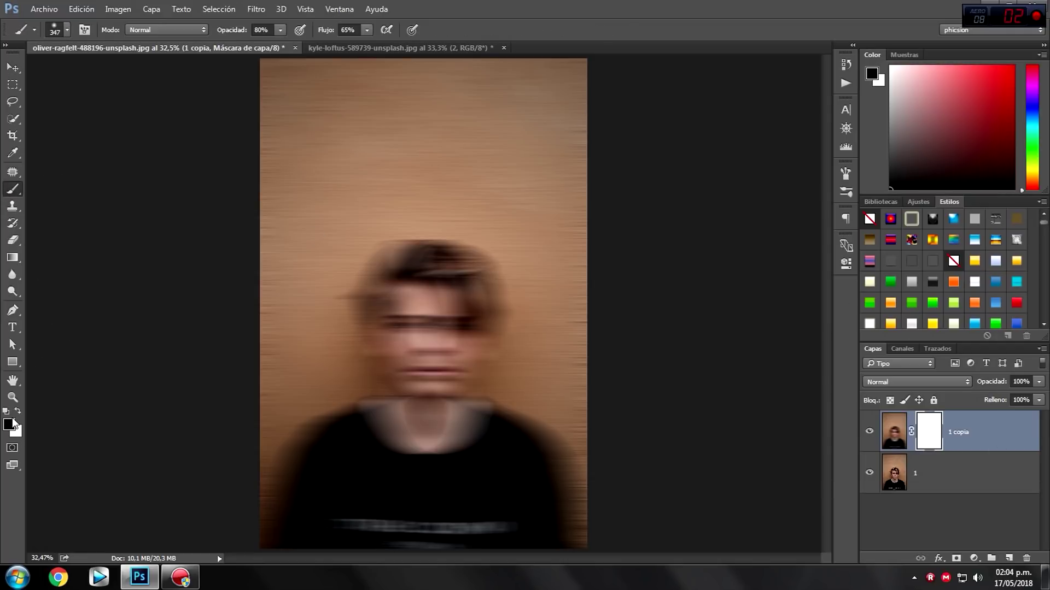
left_click(280, 30)
left_click_drag(281, 42, 320, 43)
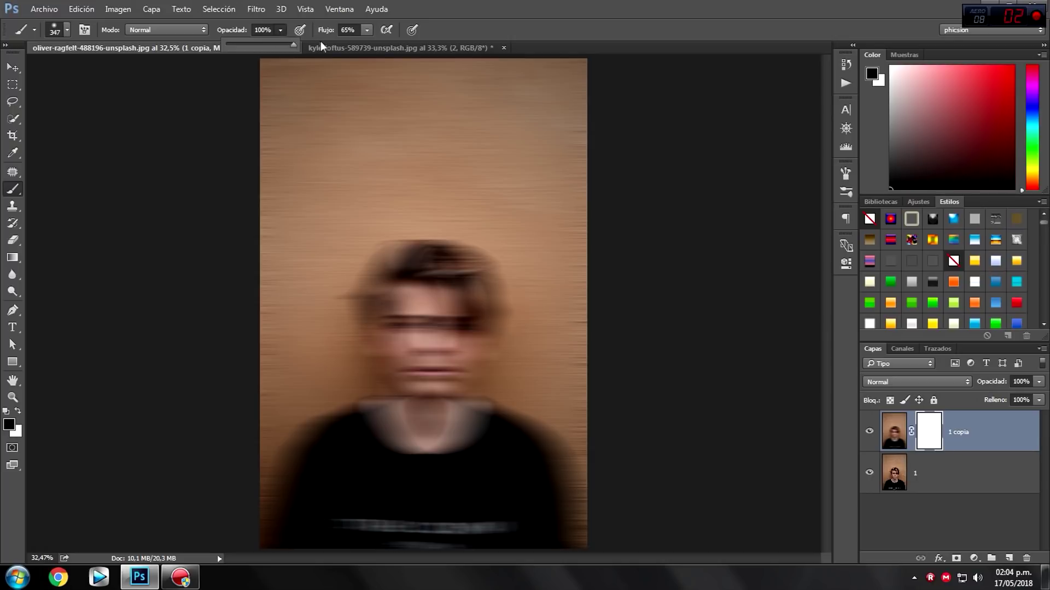
mouse_move(480, 335)
left_mouse_down()
mouse_move(445, 281)
mouse_move(462, 343)
mouse_move(437, 383)
mouse_move(481, 422)
mouse_move(456, 462)
mouse_move(456, 511)
mouse_move(541, 405)
mouse_move(585, 547)
mouse_move(580, 432)
mouse_move(527, 483)
mouse_move(465, 253)
mouse_move(409, 121)
mouse_move(433, 82)
mouse_move(543, 51)
left_mouse_up()
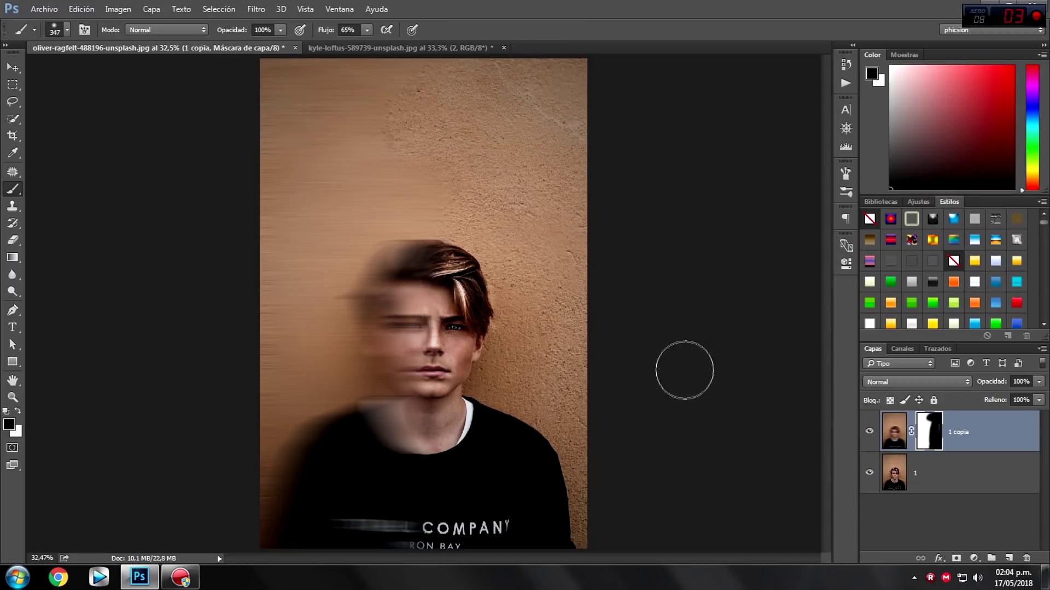
Step: Toggle the blurred copy to compare, then return to the Move tool and the woman portrait
left_click(871, 433)
left_click(871, 434)
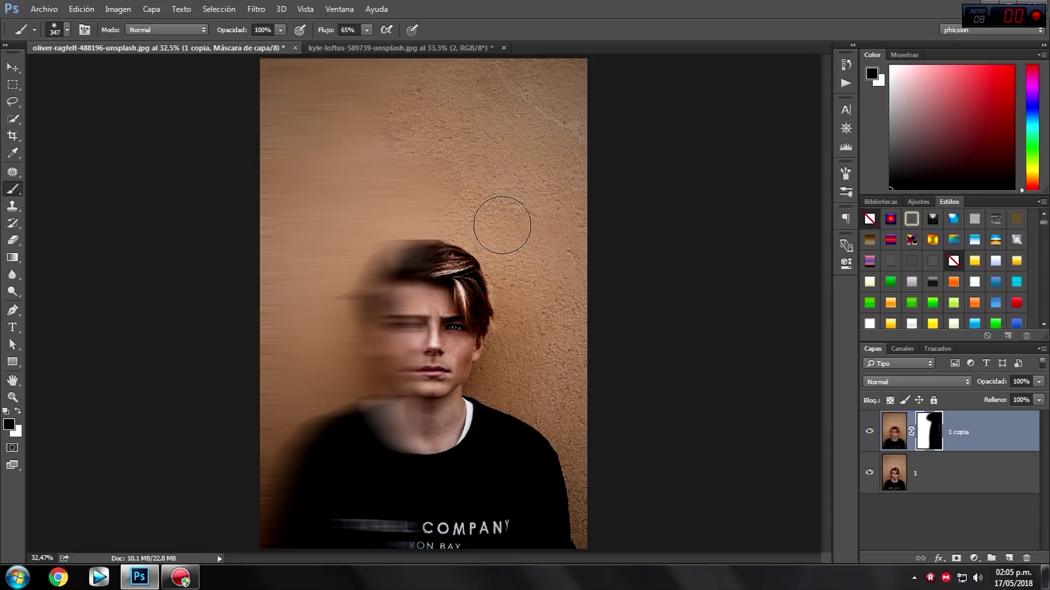
left_click(12, 66)
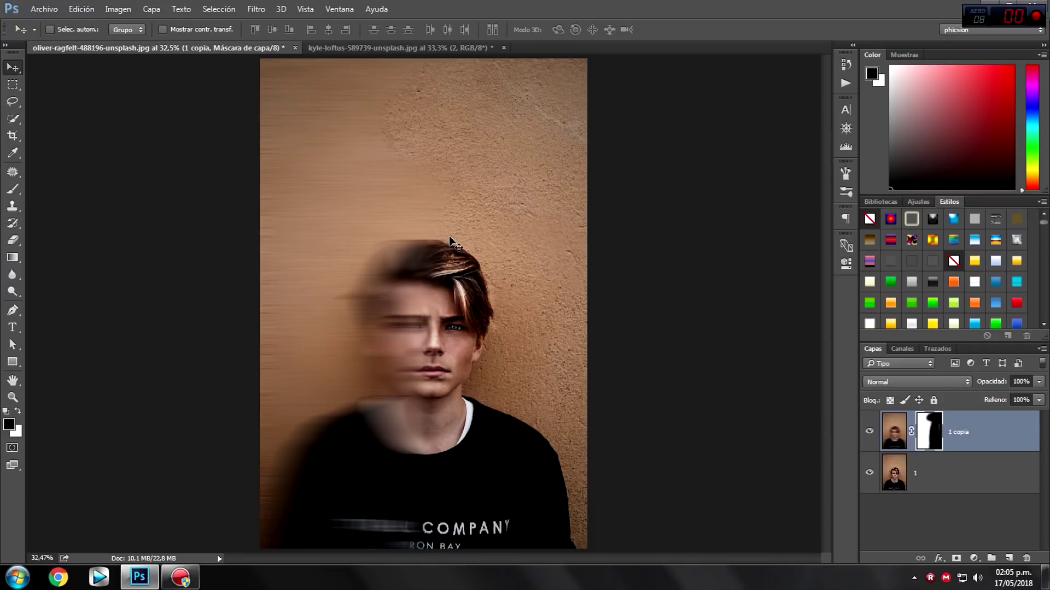
left_click(389, 48)
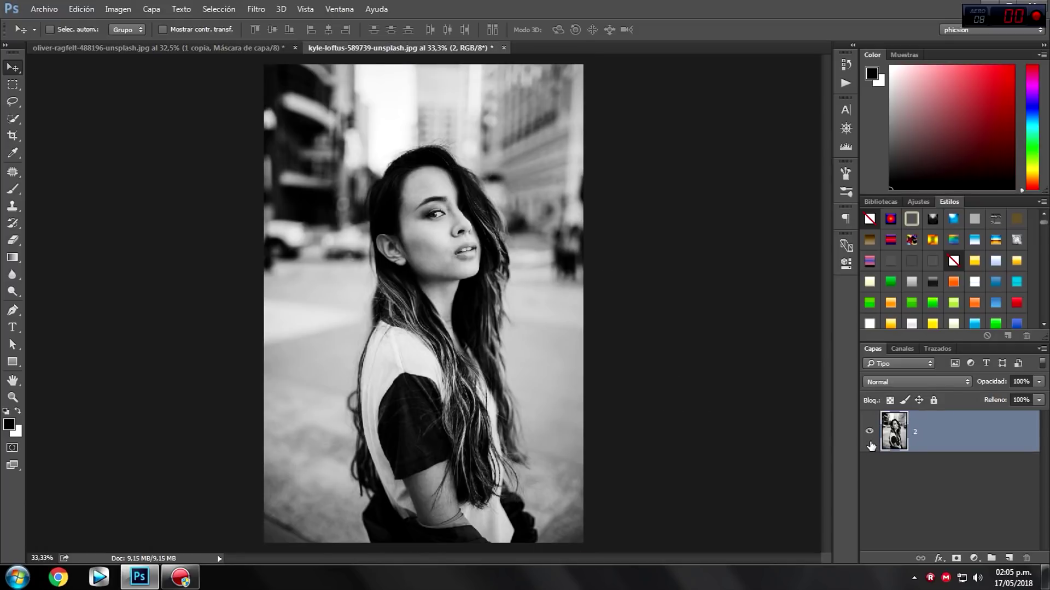
Step: Duplicate the woman's layer as '2 copia' and give it a motion blur of Angle 0, Distance 370
key("ctrl+j")
left_click(256, 9)
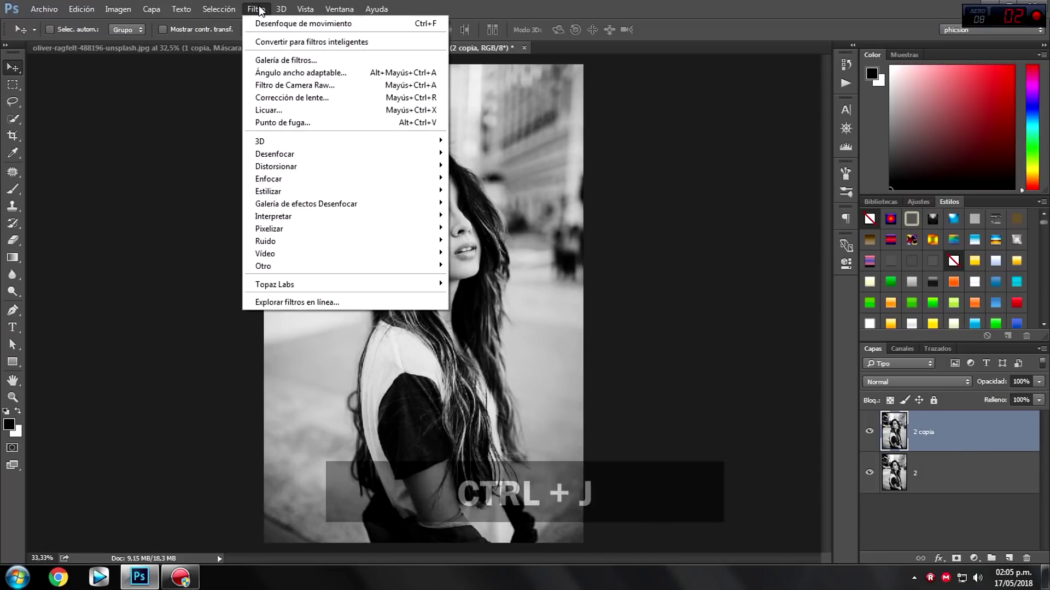
mouse_move(274, 153)
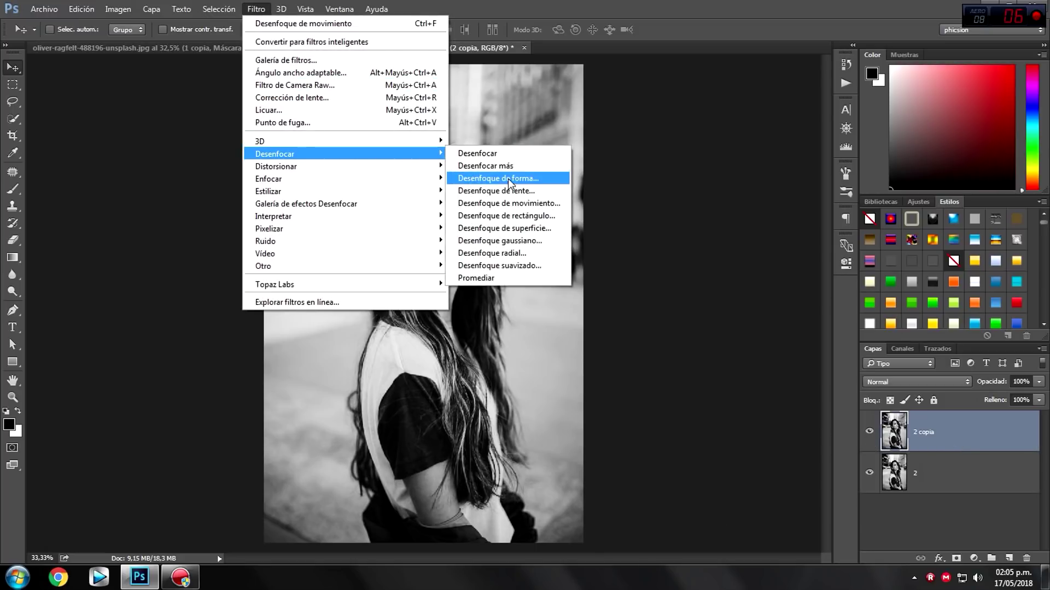
left_click(511, 203)
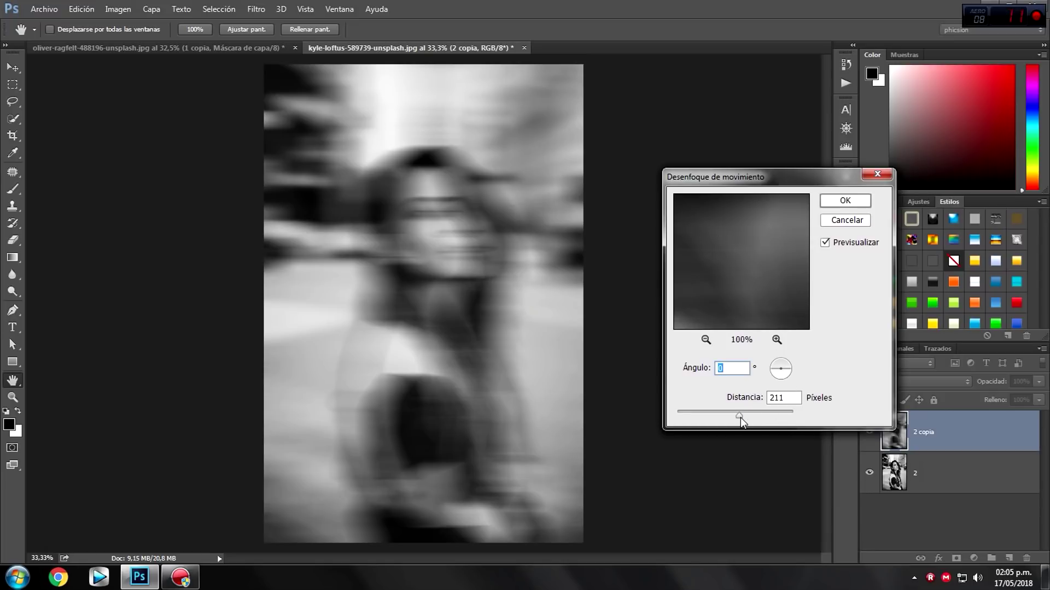
left_click_drag(739, 417, 751, 418)
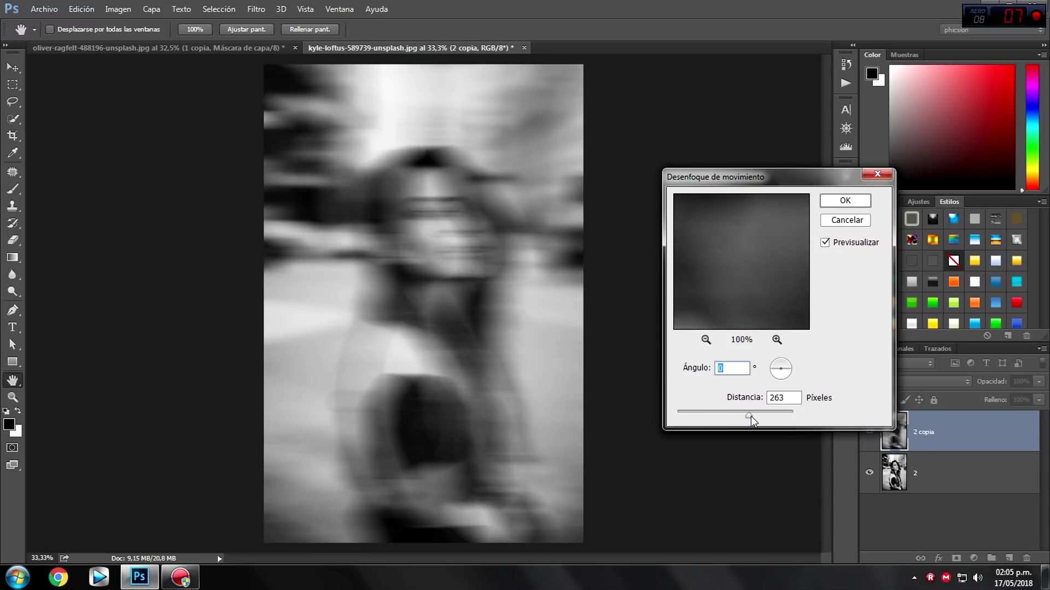
left_click_drag(754, 419, 757, 416)
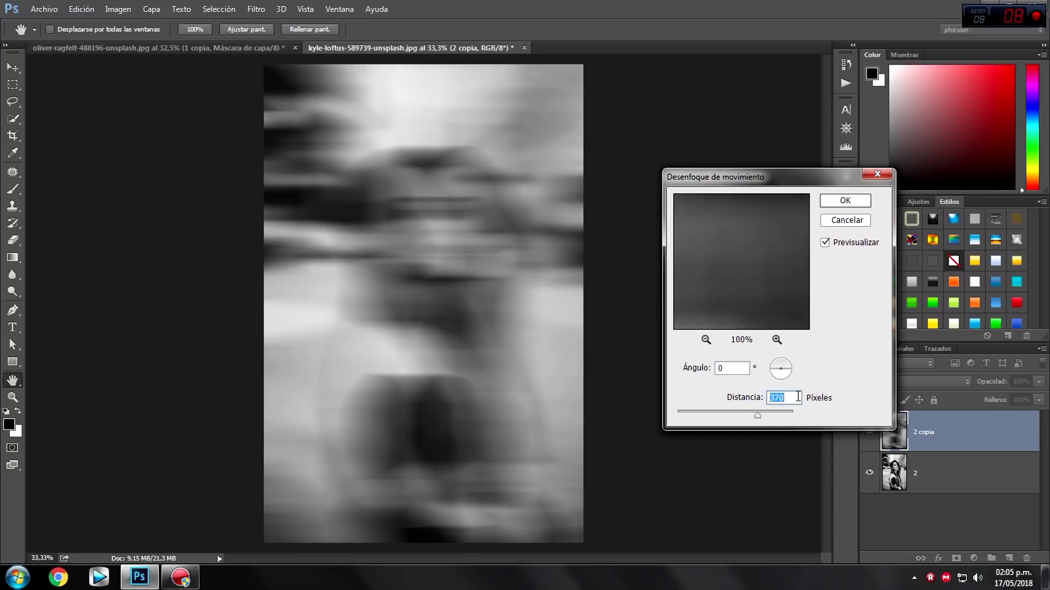
left_click(845, 201)
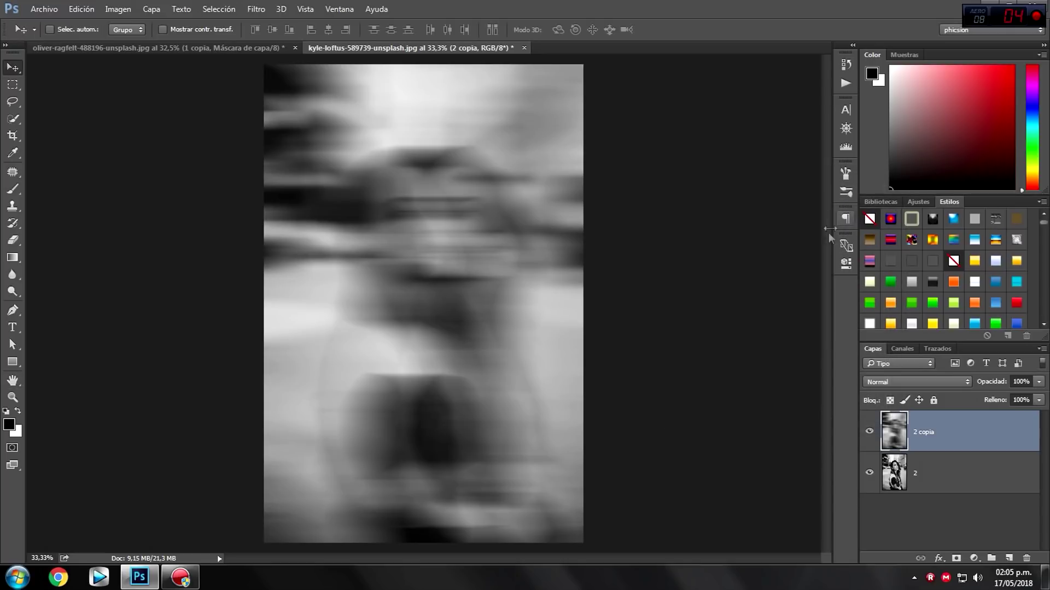
Step: Mask '2 copia', paint black over the woman's face, and toggle the layer on and off to compare
left_click(956, 558)
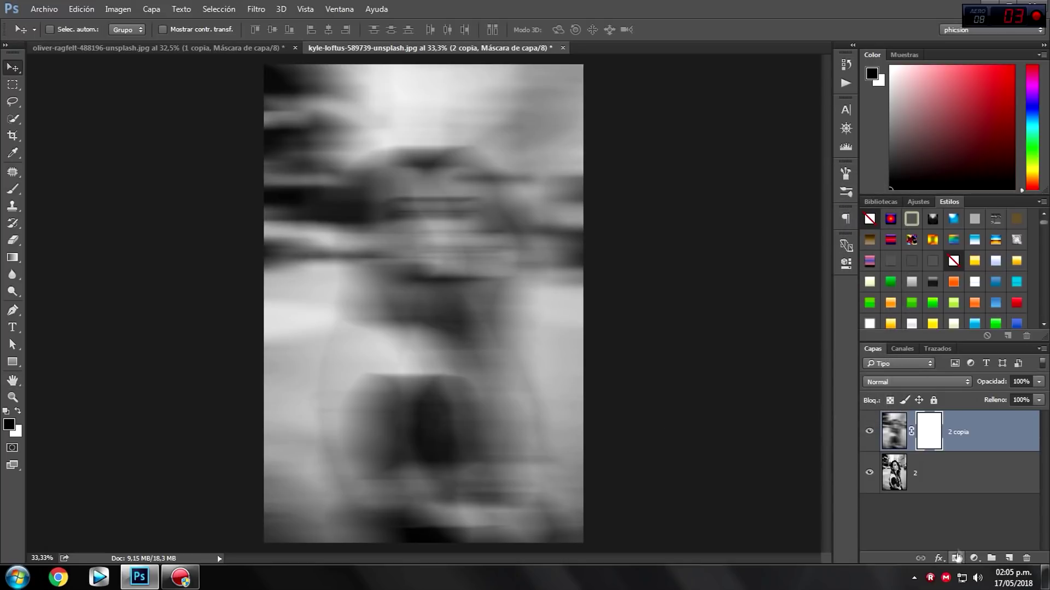
left_click(12, 189)
mouse_move(431, 188)
left_mouse_down()
mouse_move(442, 291)
mouse_move(426, 350)
mouse_move(429, 306)
mouse_move(450, 485)
mouse_move(465, 342)
mouse_move(468, 467)
mouse_move(429, 219)
left_mouse_up()
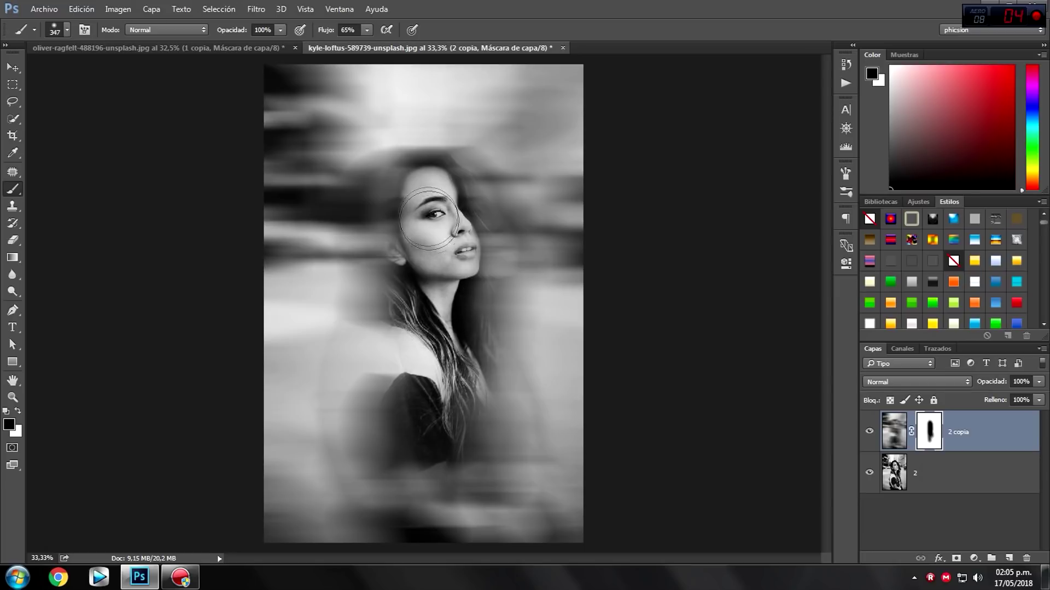
left_click(12, 67)
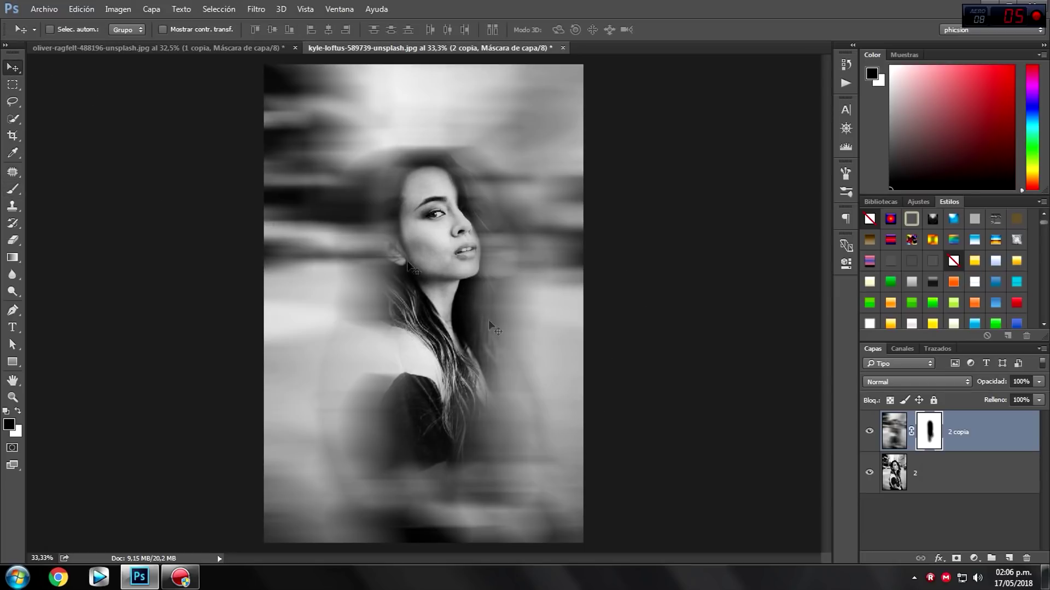
left_click(869, 435)
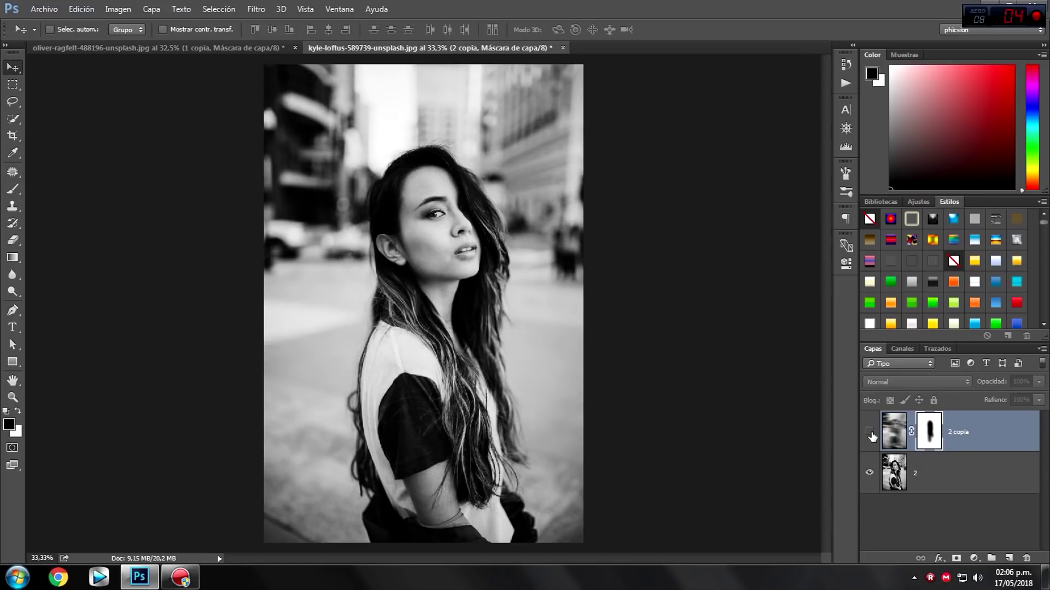
left_click(869, 431)
left_click(870, 432)
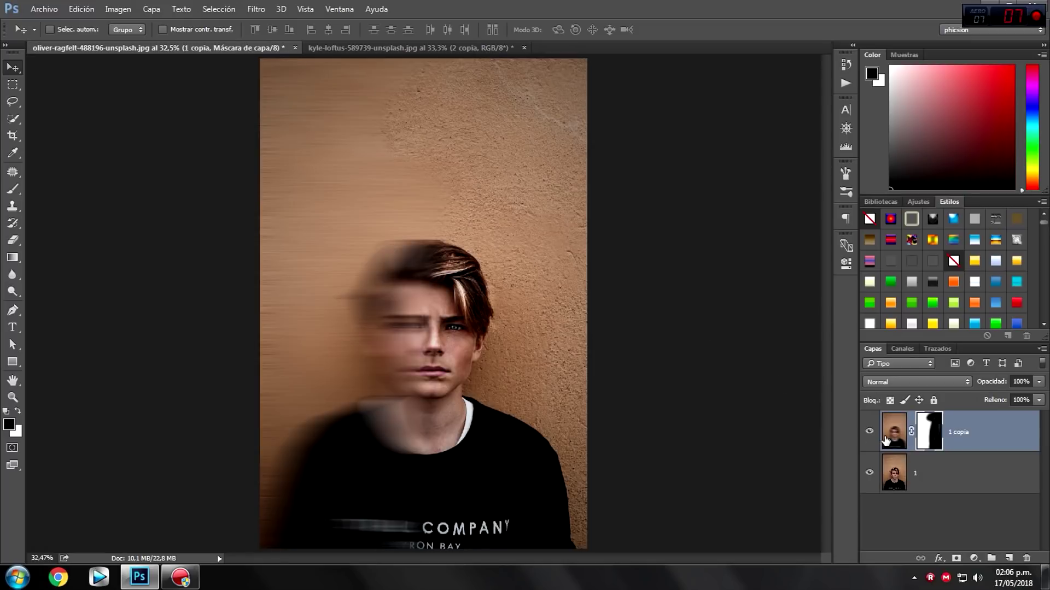
Step: Replace '1 copia' with a fresh copy and blur it with Desenfoque gaussiano at Radio 36,7 píxeles
key("Delete")
key("ctrl+j")
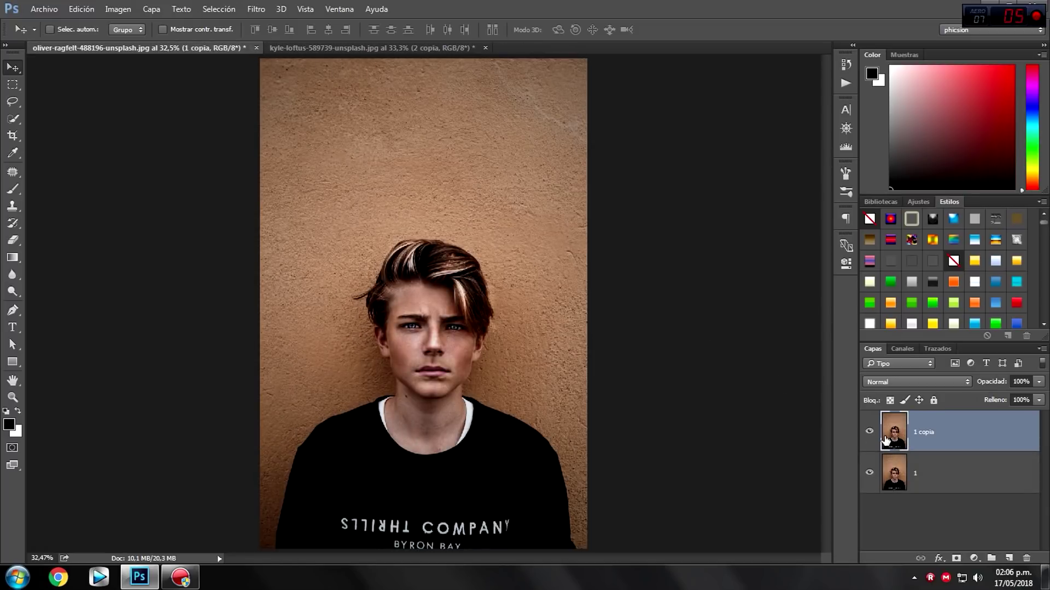
left_click(255, 9)
mouse_move(275, 153)
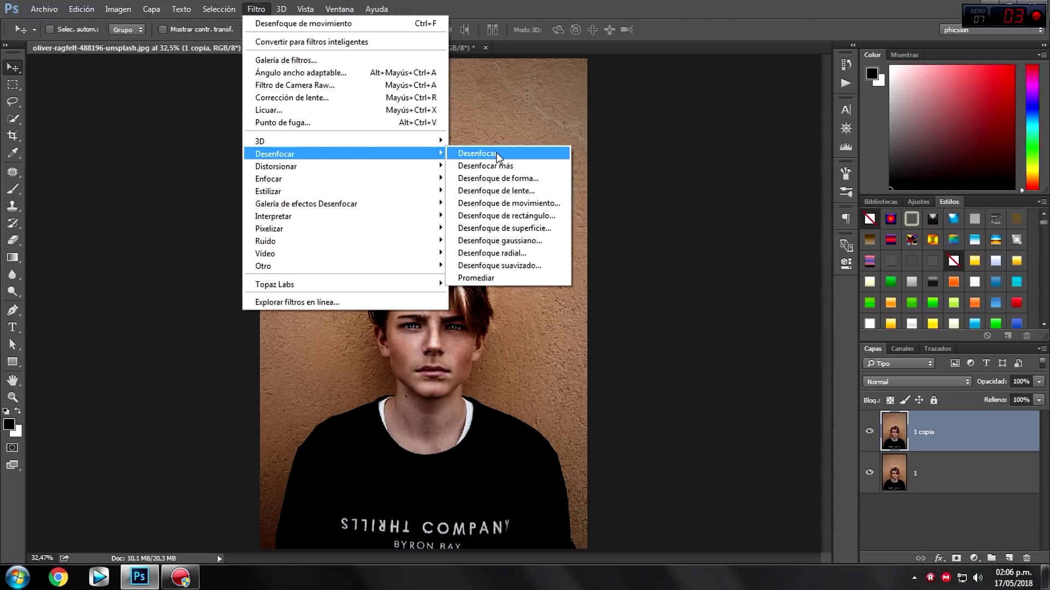
left_click(533, 241)
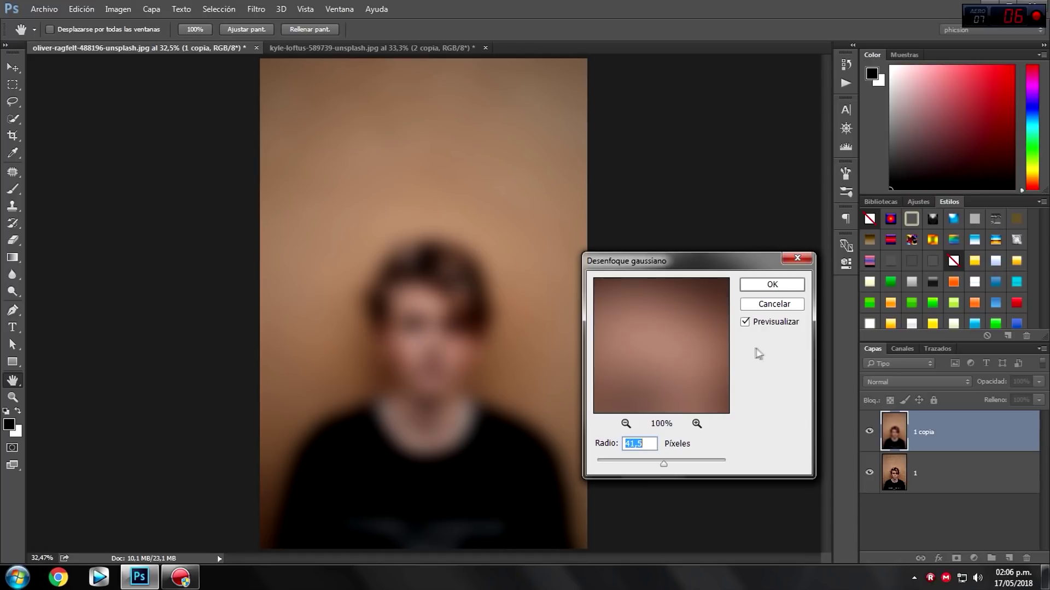
left_click_drag(664, 466, 604, 468)
left_click_drag(638, 464, 614, 462)
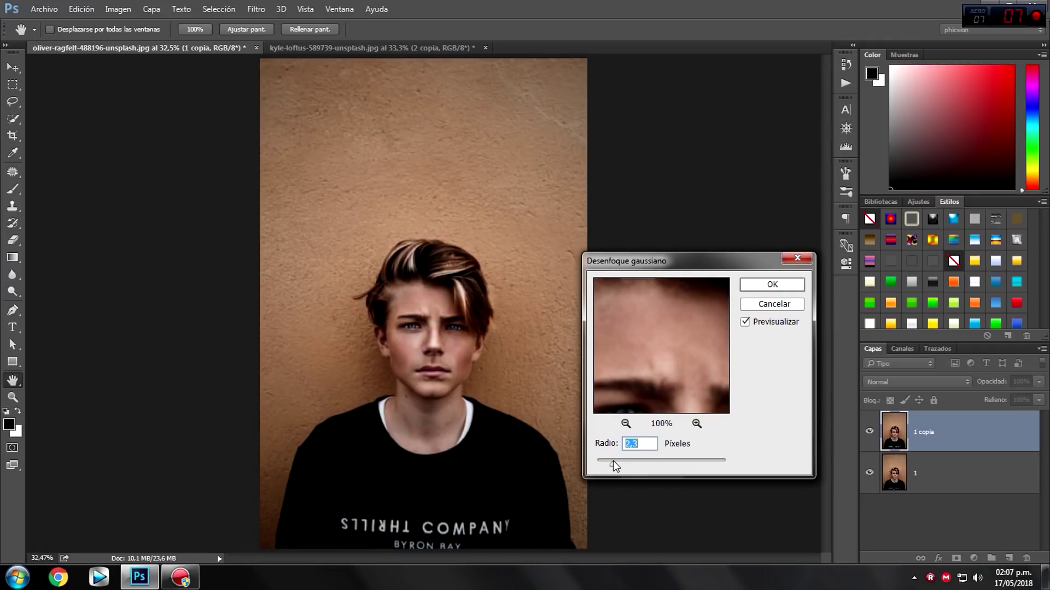
left_click_drag(627, 463, 662, 464)
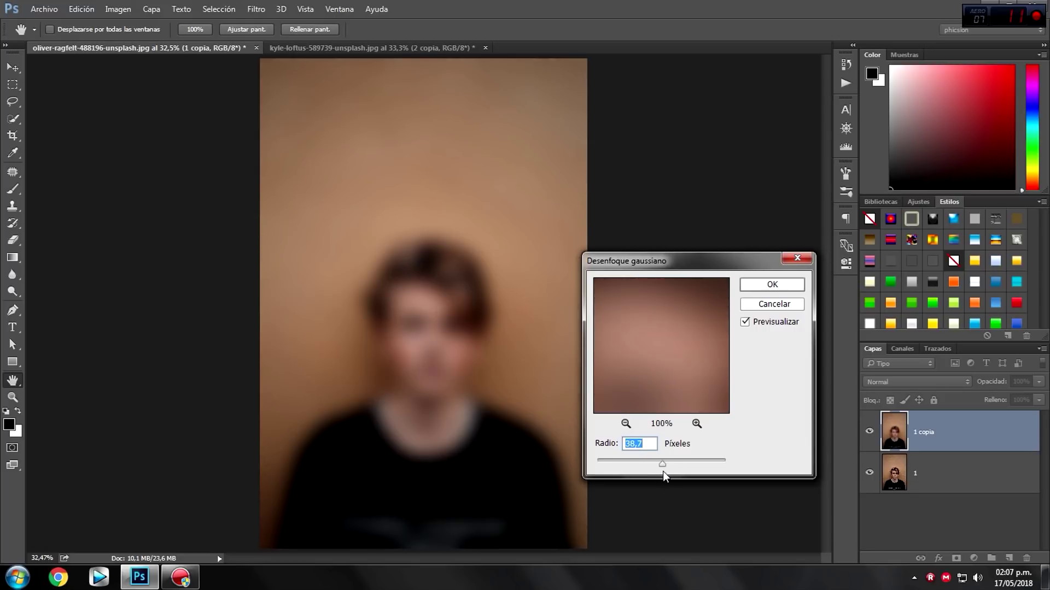
left_click(772, 285)
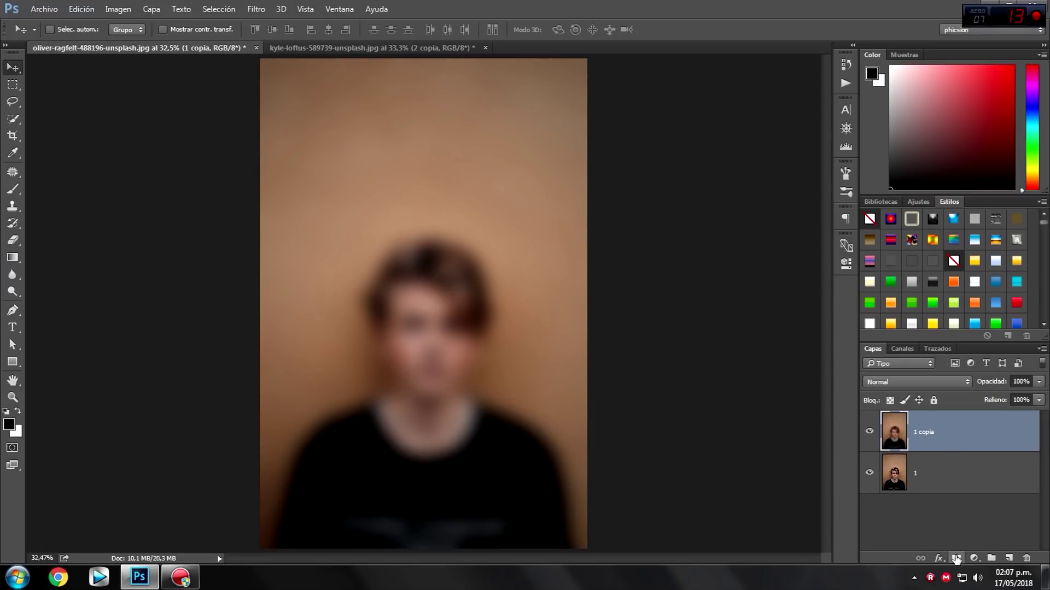
Step: Add a mask to the Gaussian-blurred '1 copia' and paint black over the boy's face and hair
left_click(956, 558)
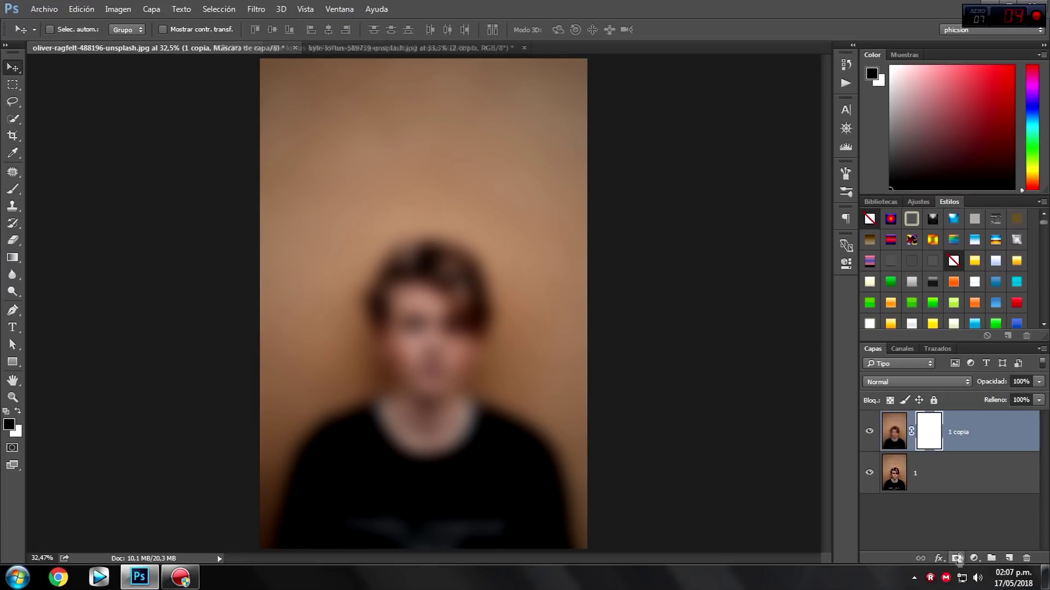
left_click(12, 190)
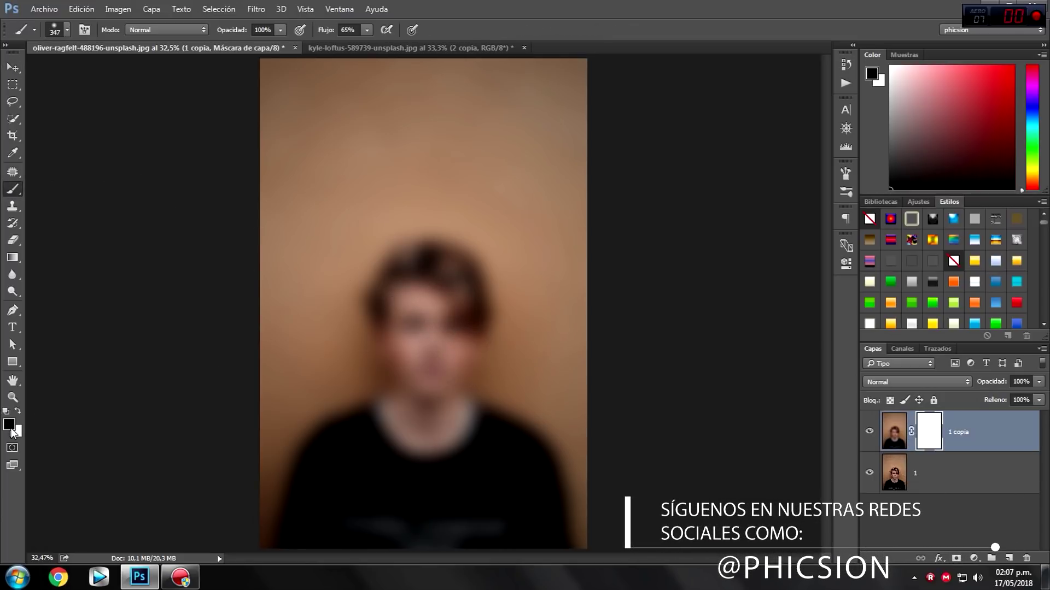
mouse_move(445, 305)
left_mouse_down()
mouse_move(426, 328)
mouse_move(437, 339)
mouse_move(452, 306)
mouse_move(421, 350)
mouse_move(443, 355)
mouse_move(410, 317)
mouse_move(421, 295)
mouse_move(415, 344)
mouse_move(462, 298)
mouse_move(465, 344)
mouse_move(430, 388)
left_mouse_up()
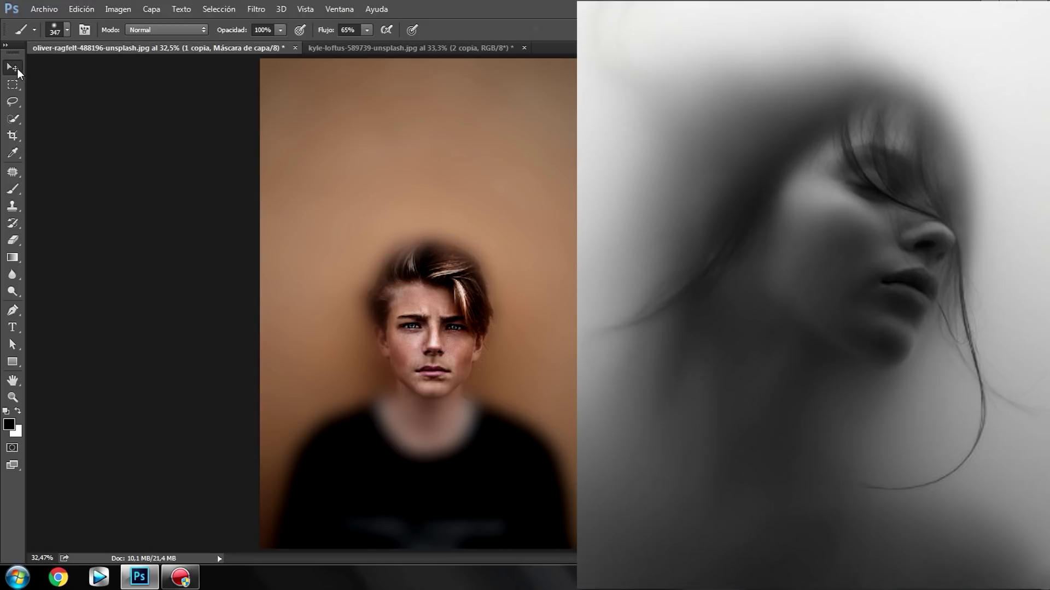
left_click(16, 67)
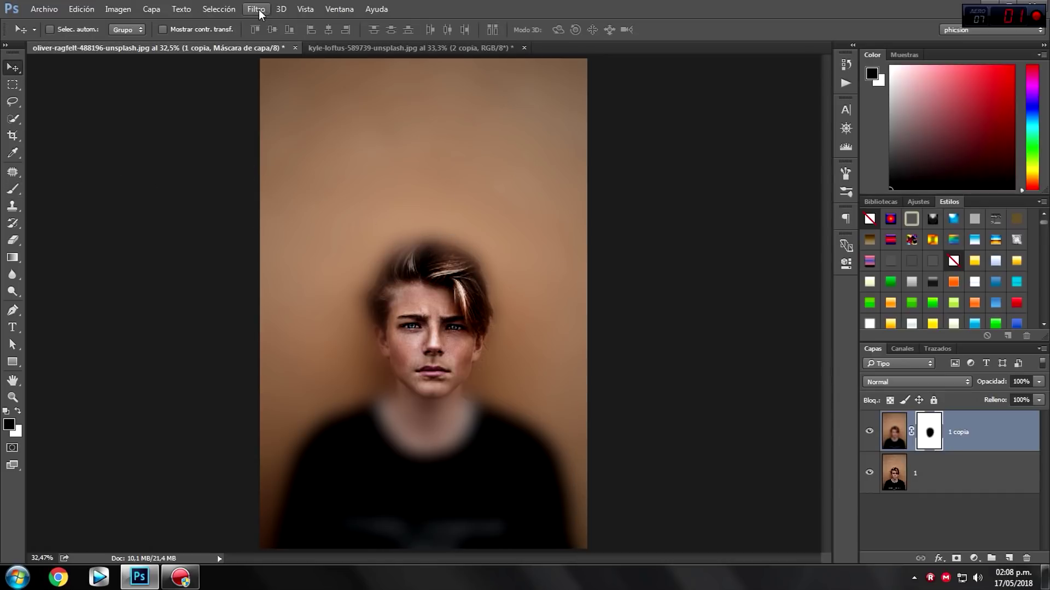
Step: Delete '1 copia', duplicate the boy's layer again, and show the Desenfocar filter list
key("Delete")
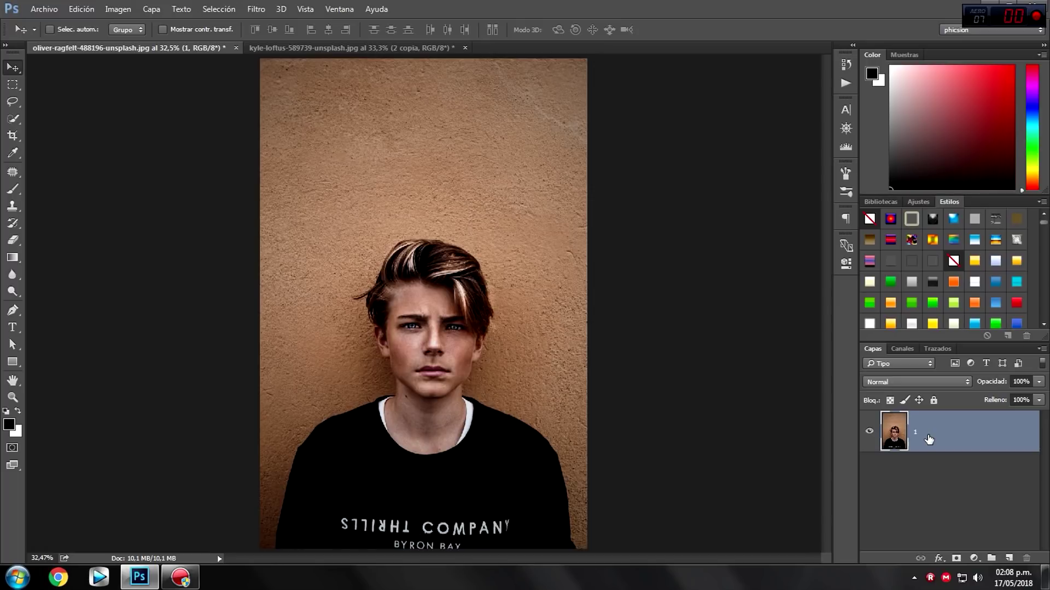
key("ctrl+j")
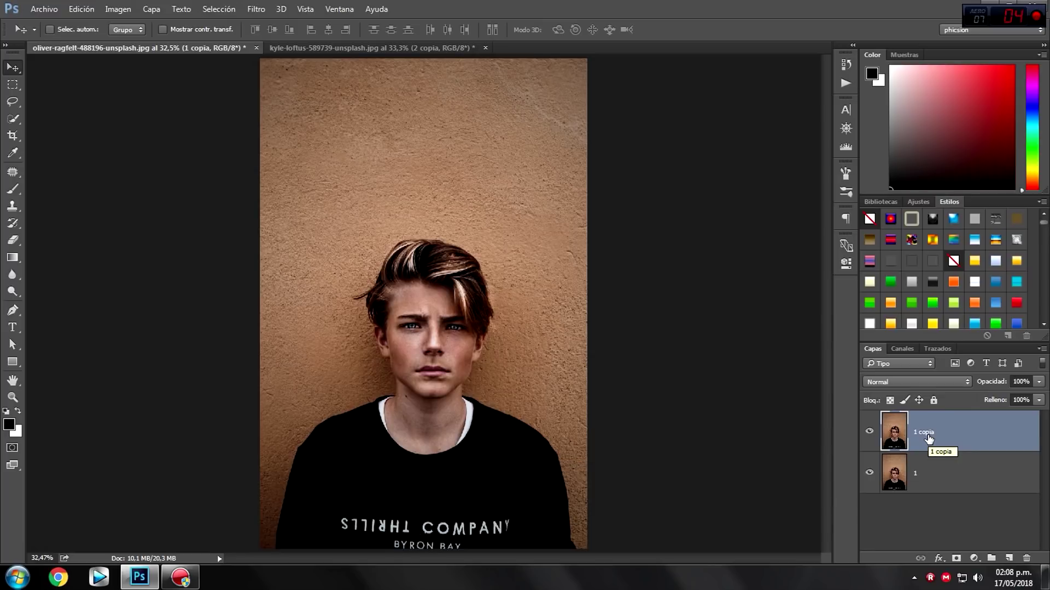
left_click(256, 9)
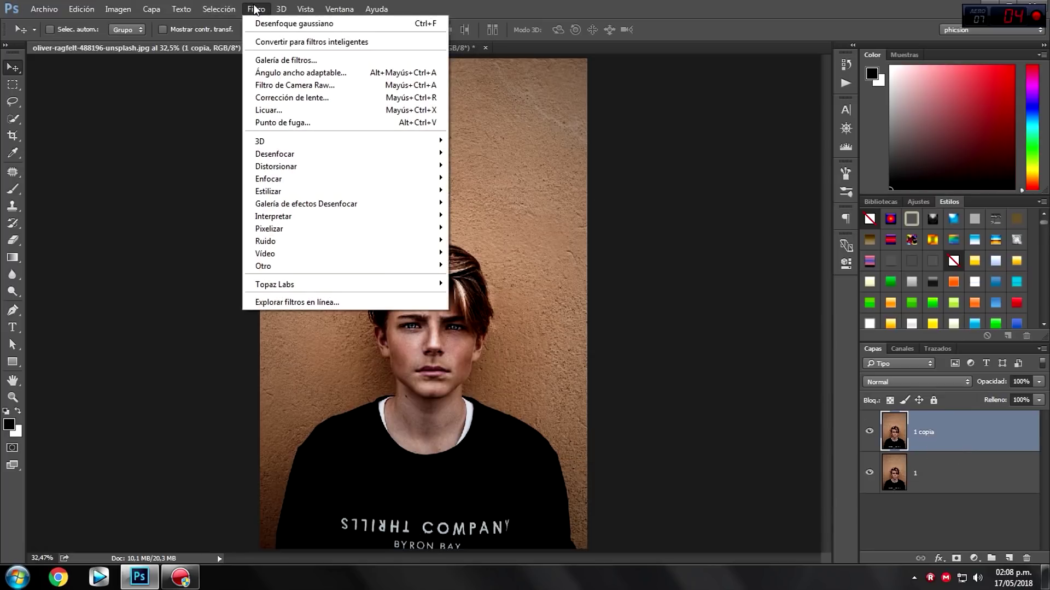
mouse_move(275, 153)
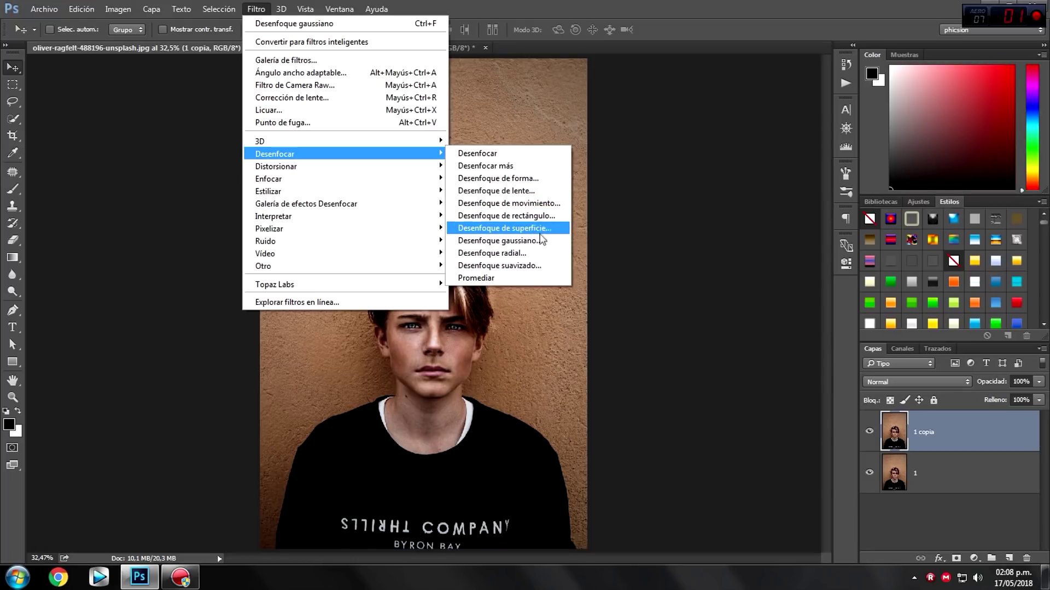
Step: Apply Desenfoque radial to '1 copia' in Giro (spin) mode with Cantidad 15
left_click(501, 253)
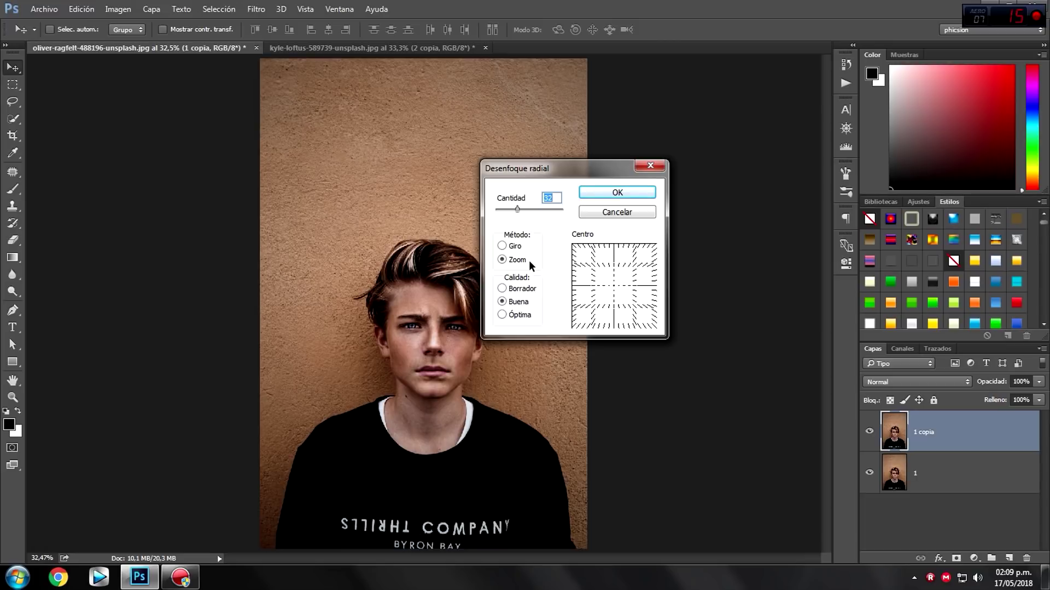
left_click(502, 245)
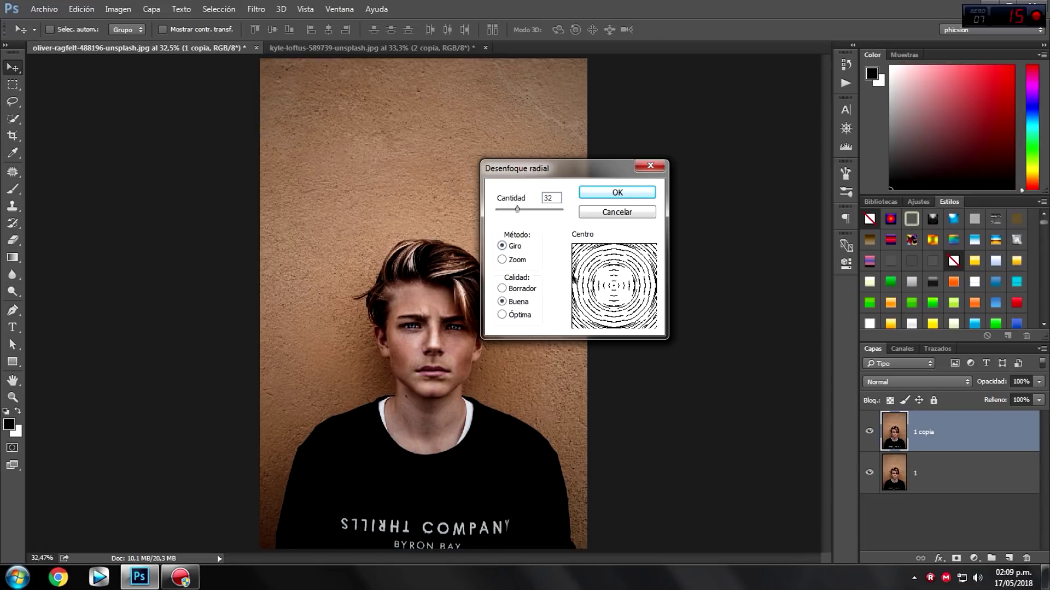
left_click(516, 209)
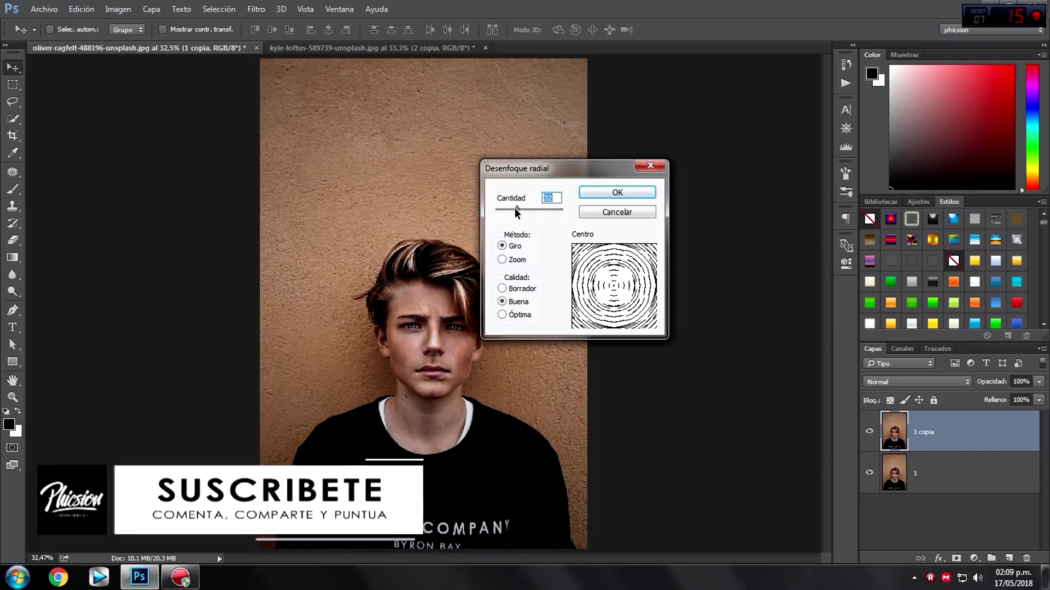
left_click_drag(516, 208, 505, 209)
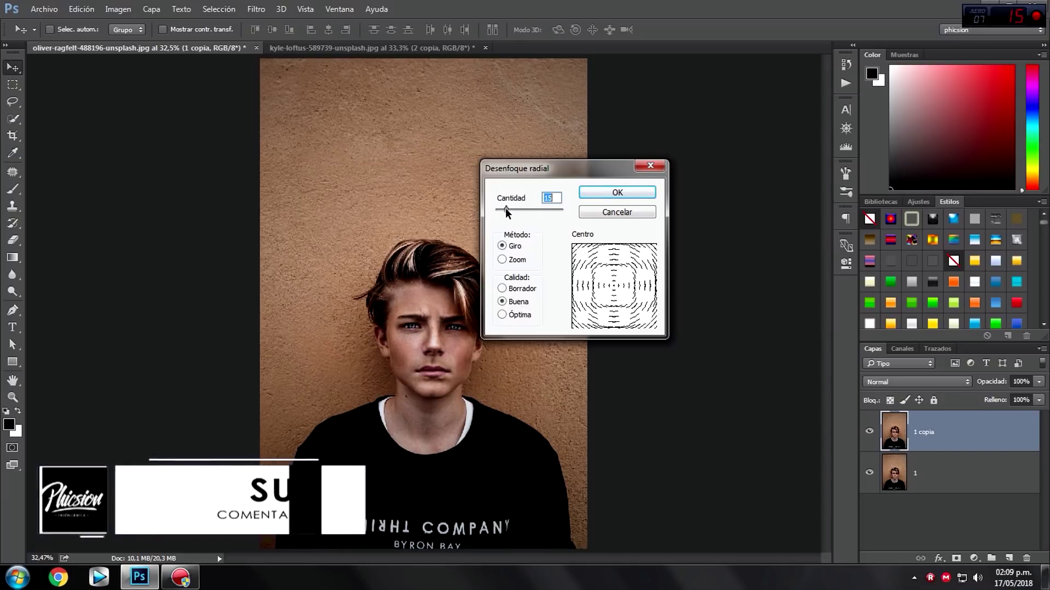
left_click(616, 193)
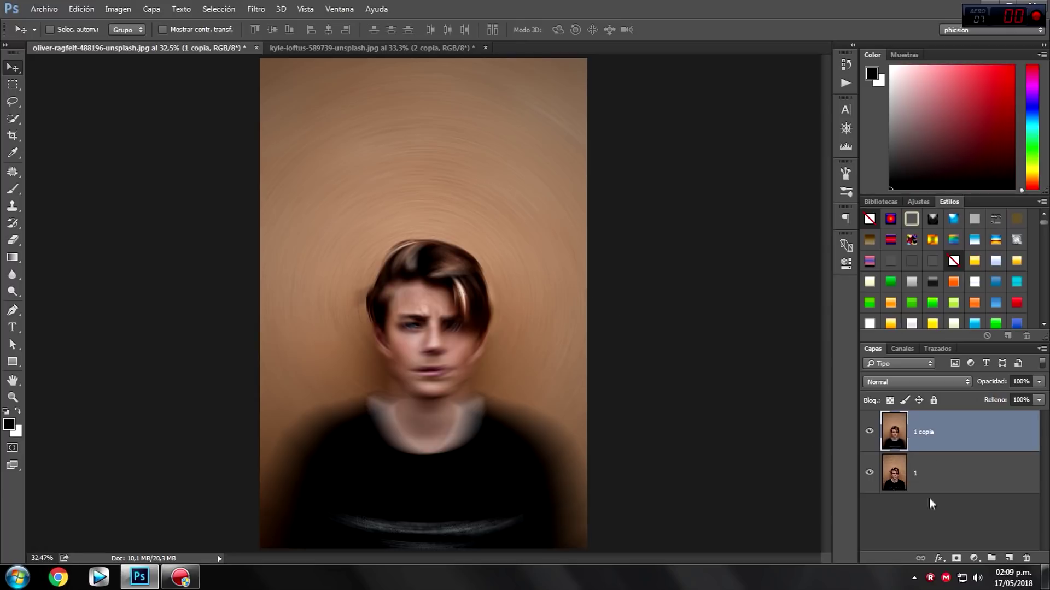
Step: Mask the spin-blurred '1 copia' layer so the boy's face and shirt stay sharp, then go to the woman's photo
left_click(956, 558)
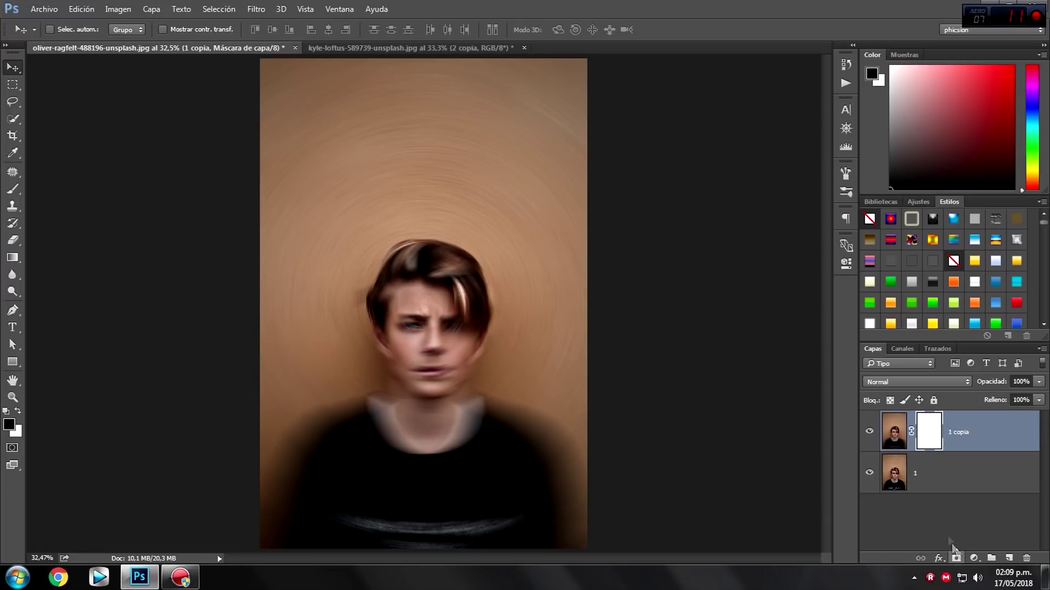
left_click(13, 189)
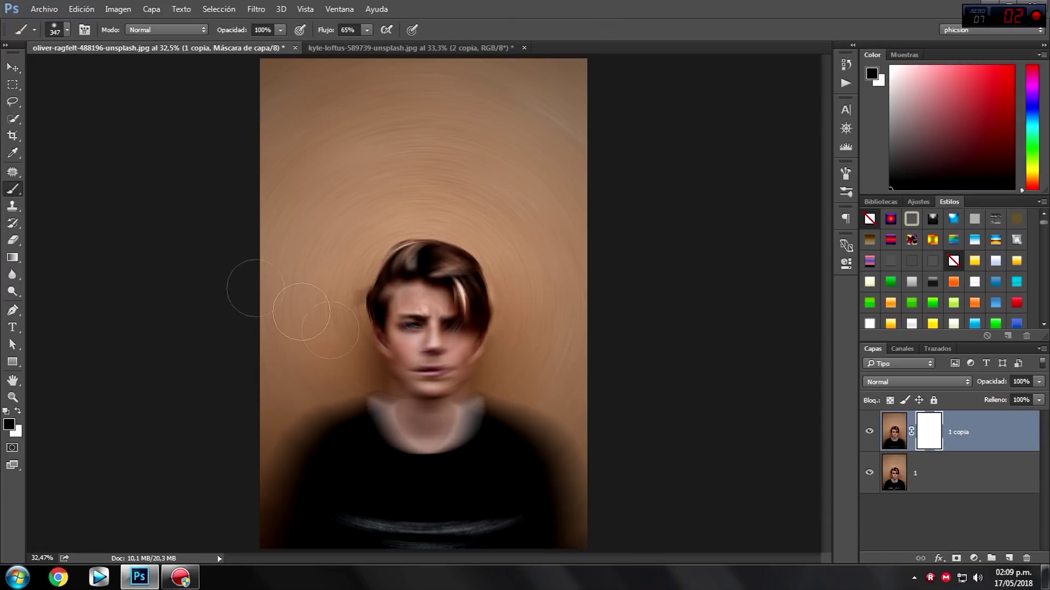
mouse_move(410, 264)
left_mouse_down()
mouse_move(433, 426)
mouse_move(530, 482)
mouse_move(492, 481)
mouse_move(426, 527)
left_mouse_up()
key("v")
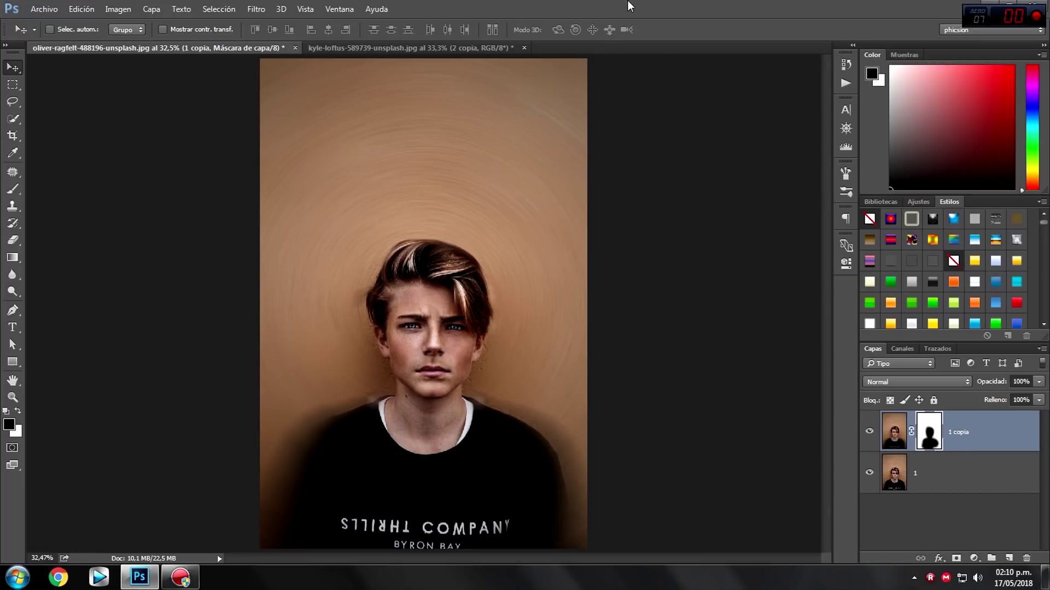
left_click(401, 45)
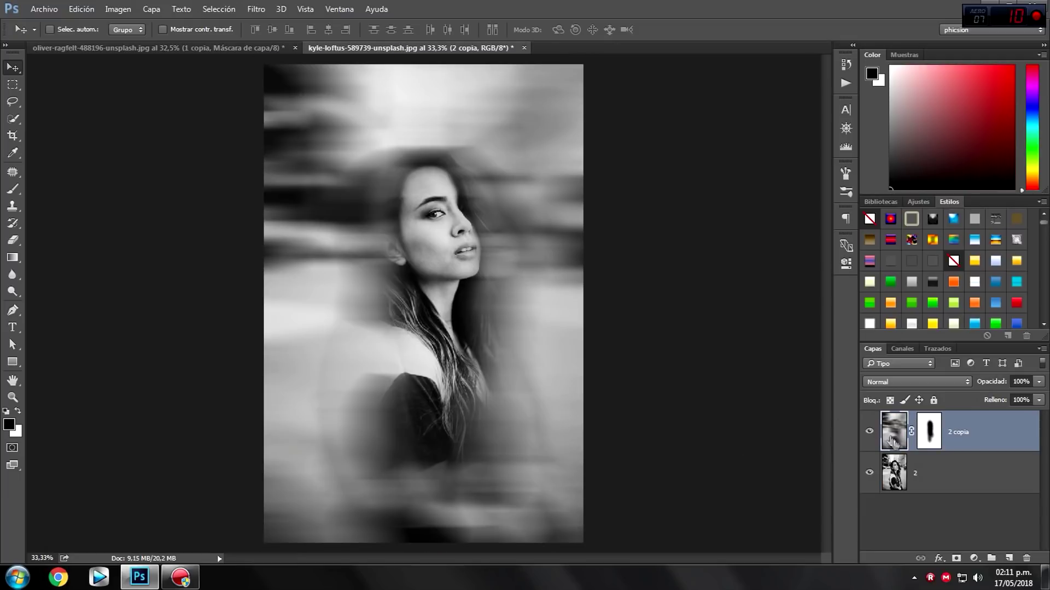
Step: Replace the masked copy with a fresh duplicate and apply a Zoom Desenfoque radial of amount 57
key("Delete")
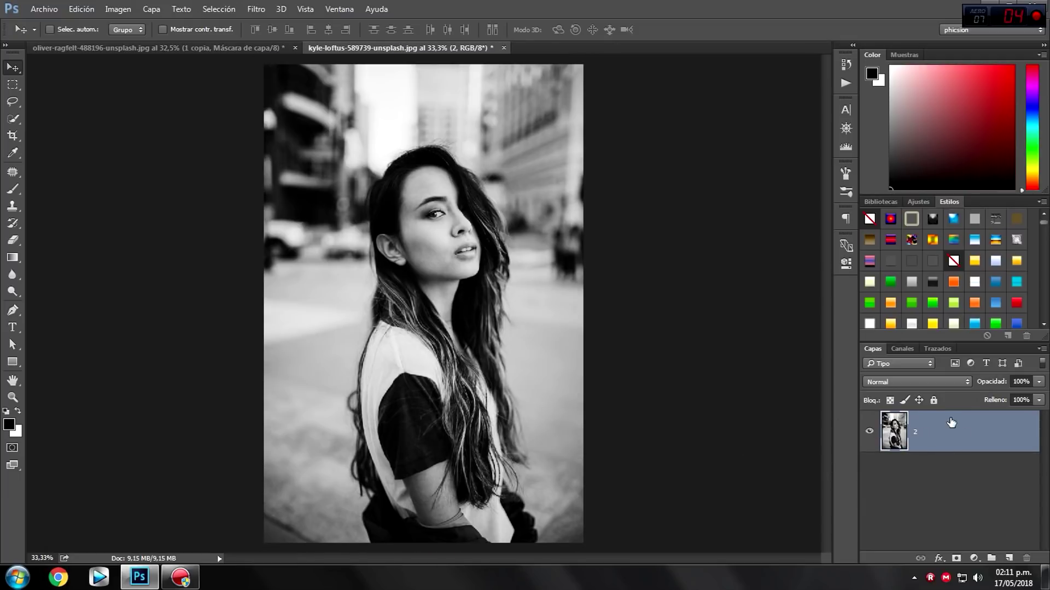
key("ctrl+j")
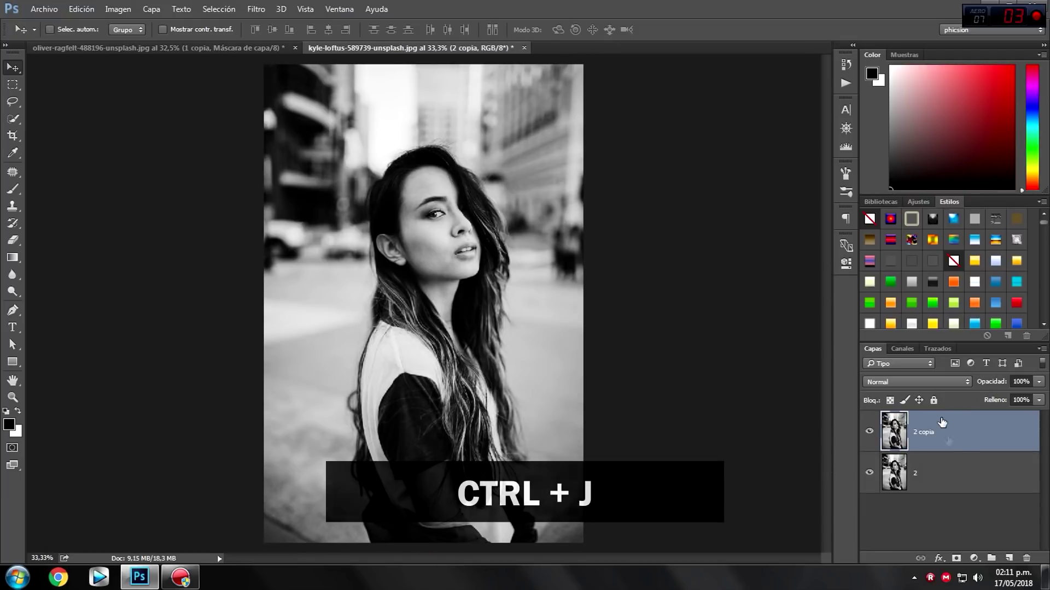
left_click(255, 8)
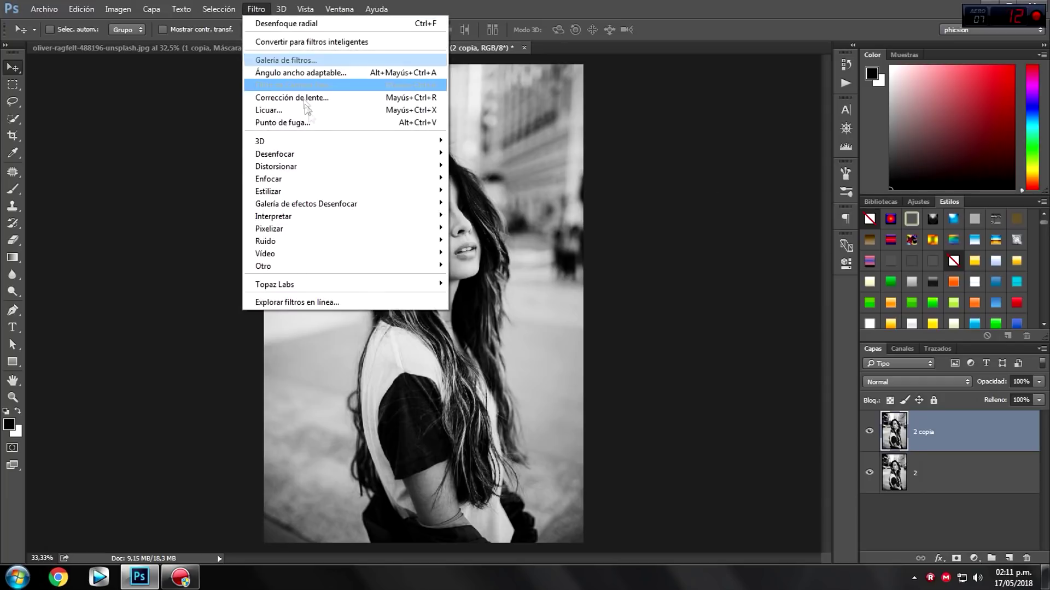
mouse_move(275, 154)
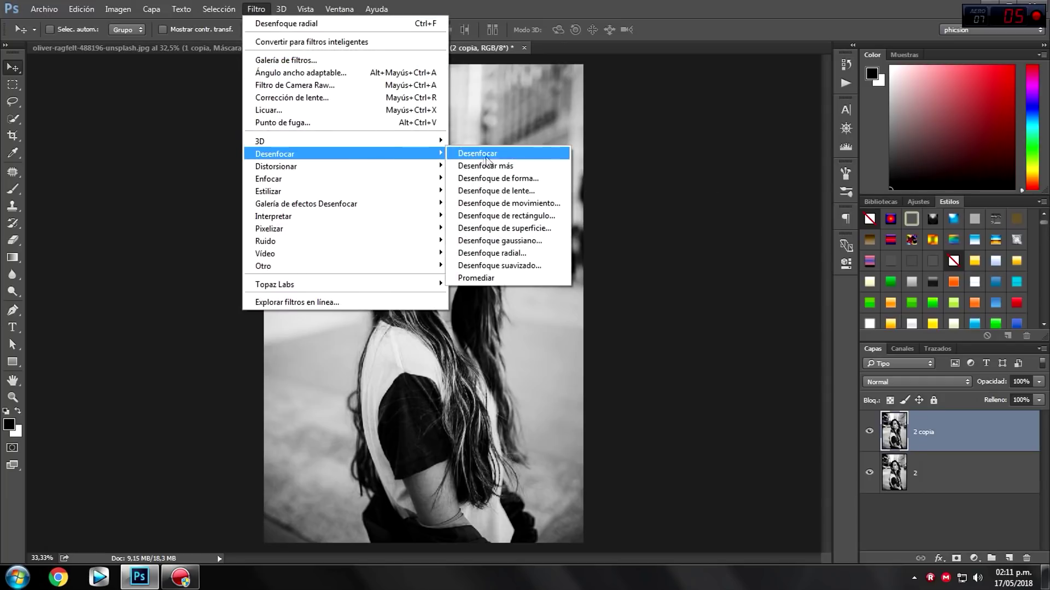
left_click(520, 252)
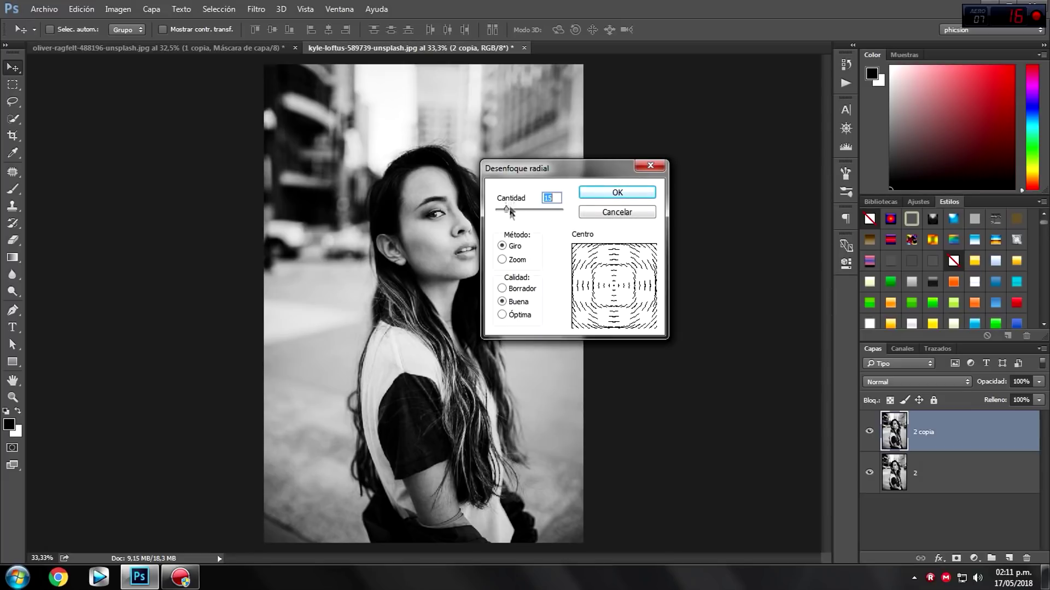
left_click_drag(506, 208, 531, 207)
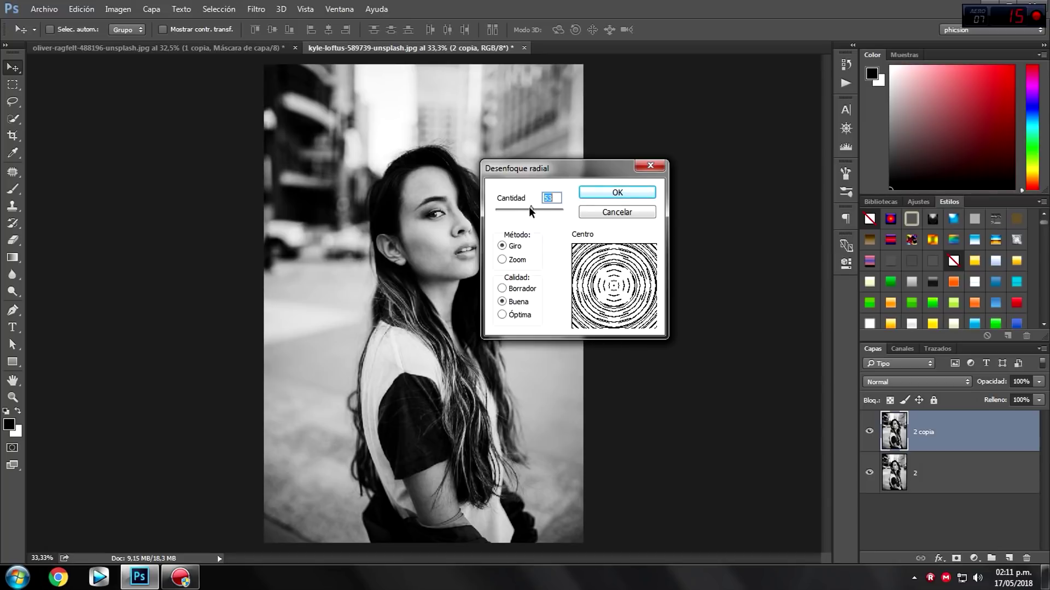
left_click_drag(529, 208, 513, 207)
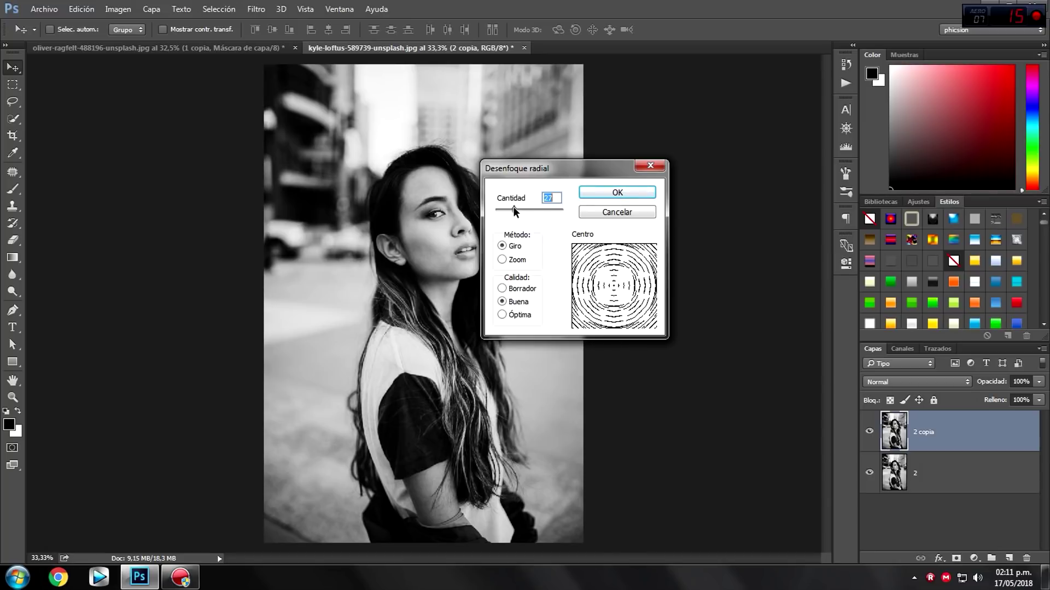
left_click(502, 260)
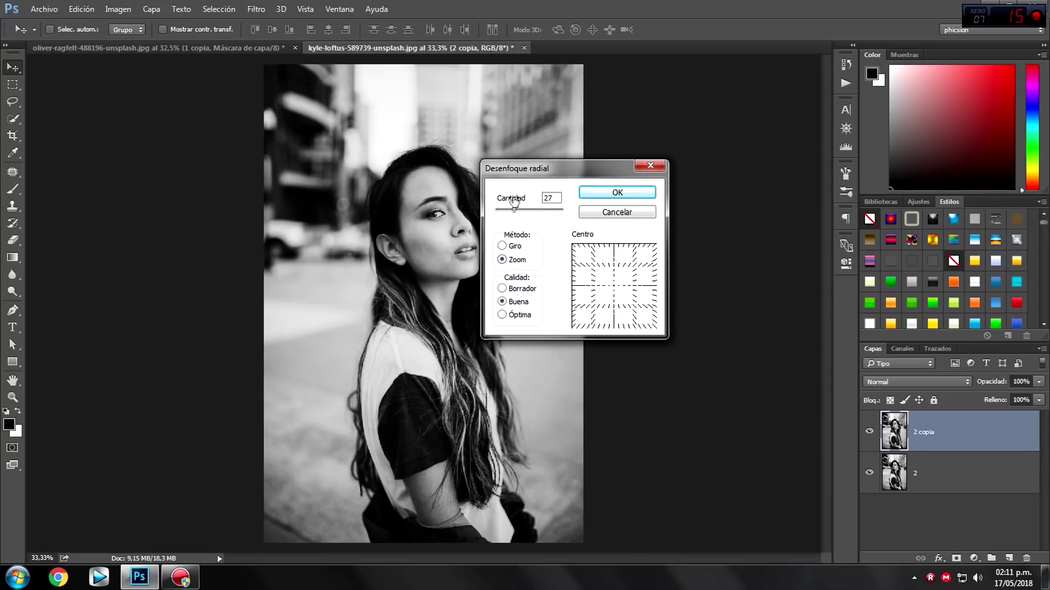
left_click_drag(514, 209, 538, 209)
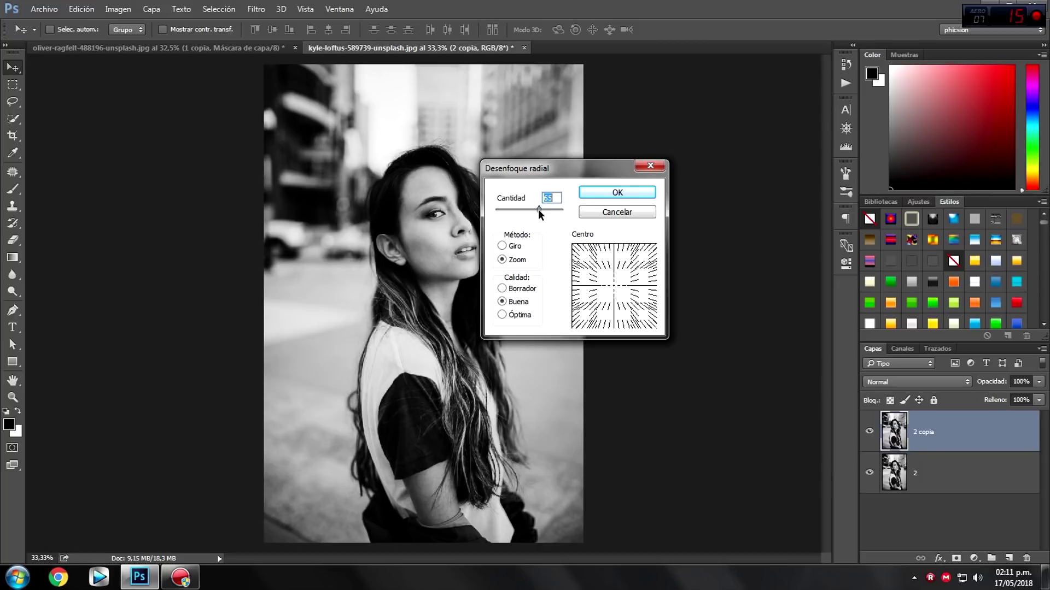
left_click(616, 194)
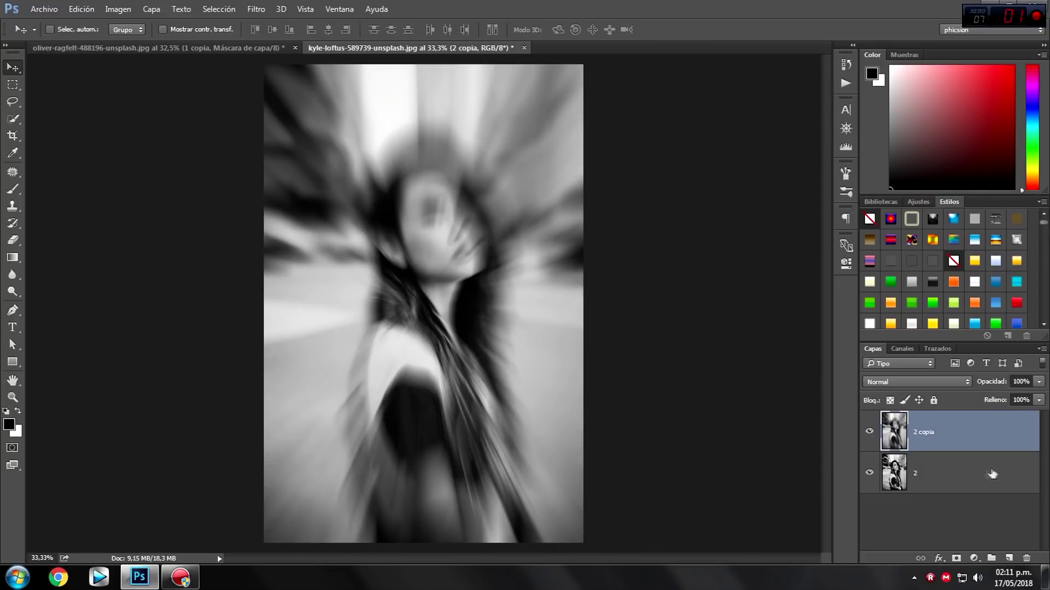
Step: Mask the zoom-blurred copy black over the woman, white over the lower arm and waist, then compare visibility
left_click(957, 558)
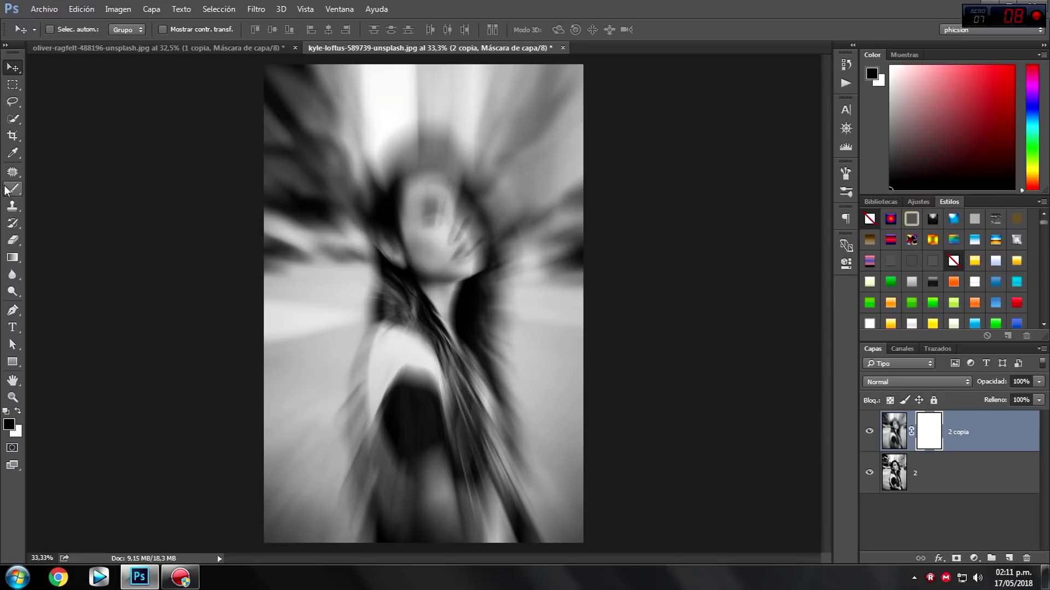
key("b")
mouse_move(429, 189)
left_mouse_down()
mouse_move(439, 212)
mouse_move(444, 486)
mouse_move(457, 383)
left_mouse_up()
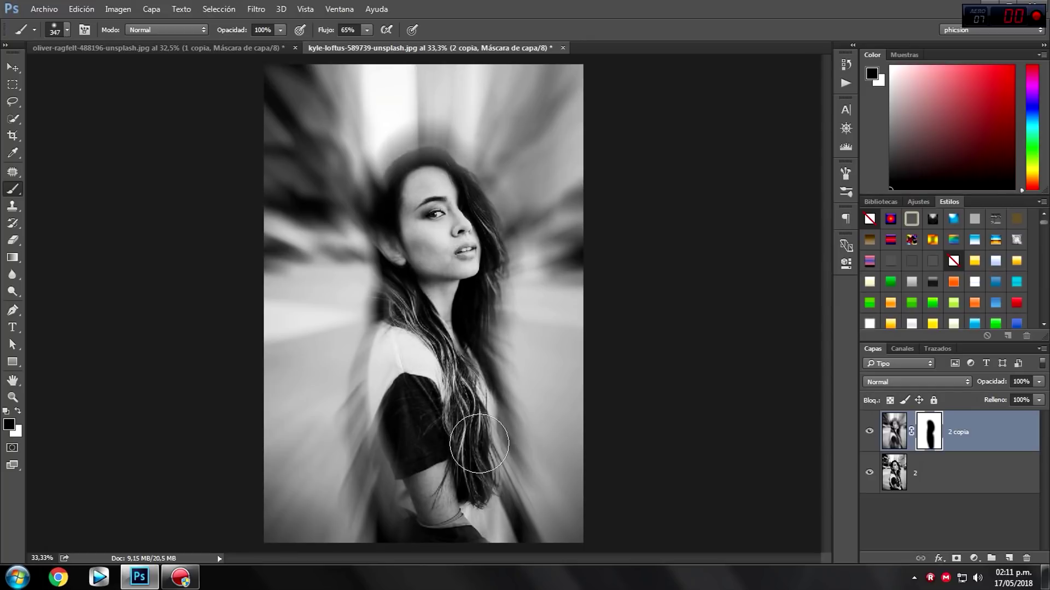
left_click(18, 411)
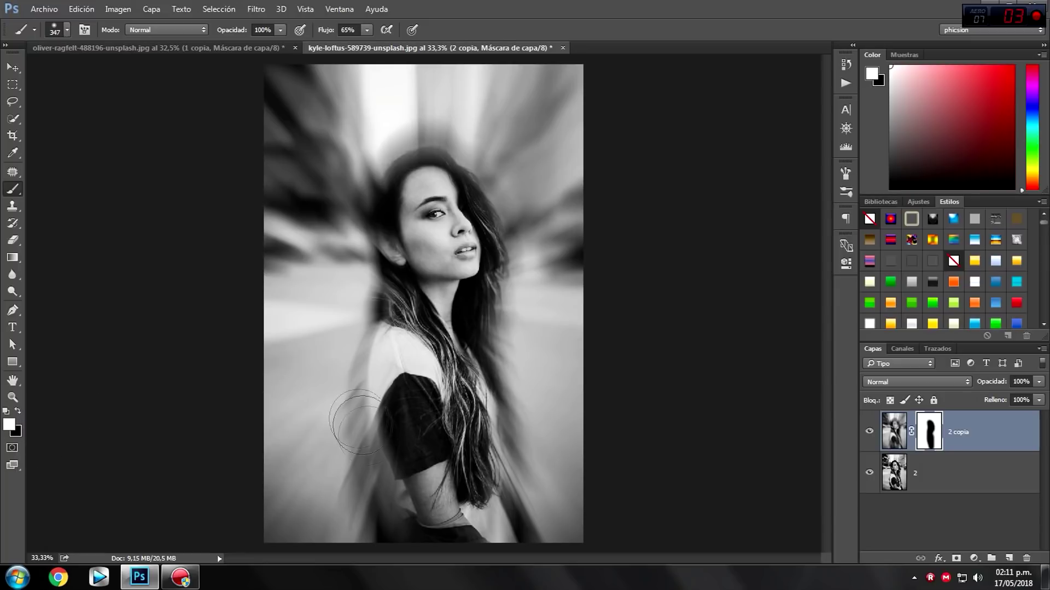
mouse_move(430, 528)
left_mouse_down()
mouse_move(466, 483)
mouse_move(483, 558)
left_mouse_up()
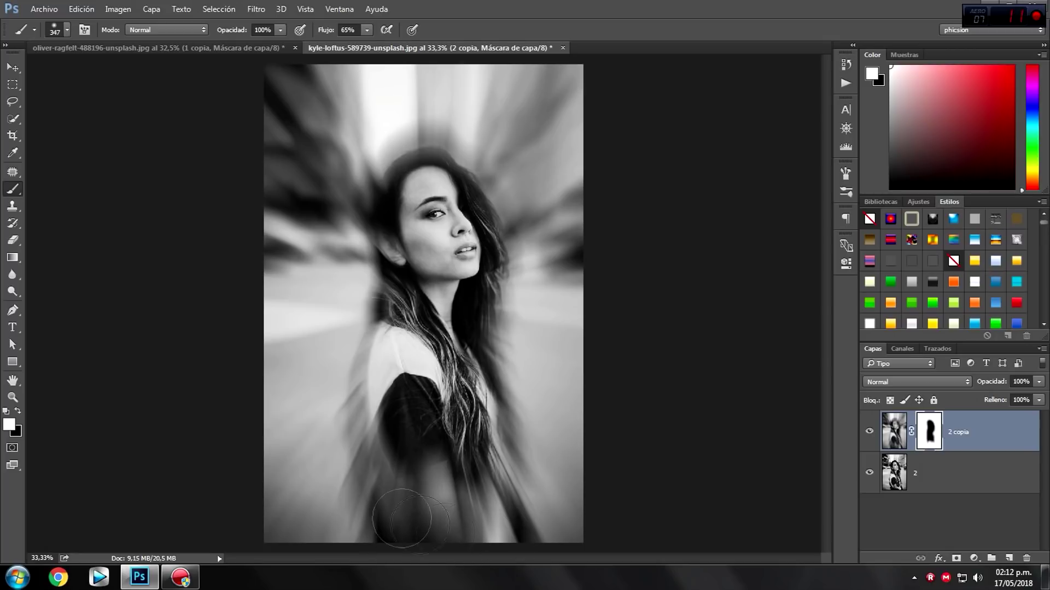
left_click(13, 68)
left_click(870, 431)
left_click(870, 431)
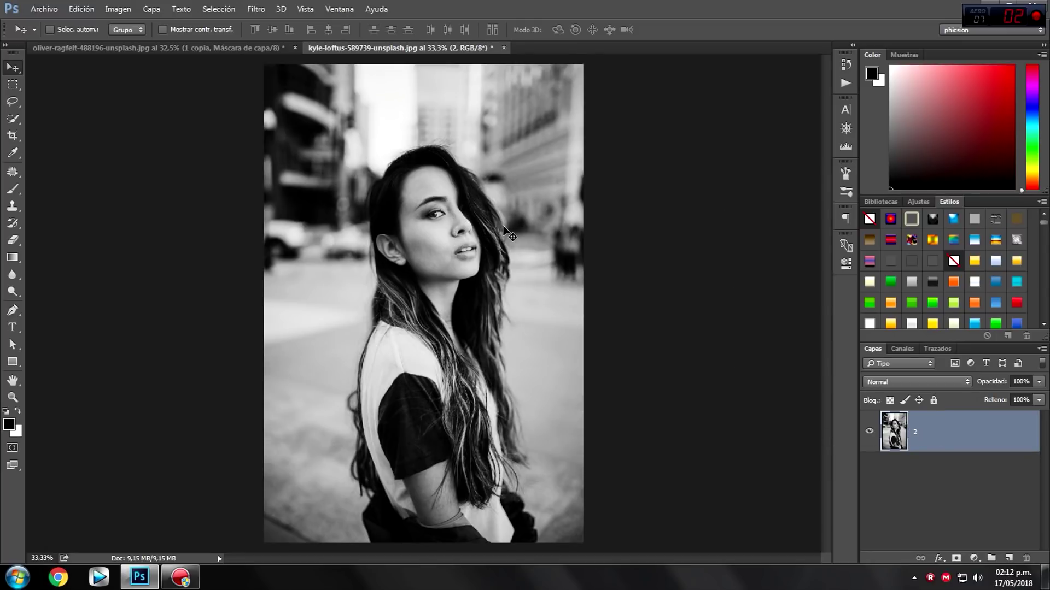
Step: Duplicate layer 2, then swap the boy portrait's blurred copy for a fresh duplicate of layer 1
key("ctrl+j")
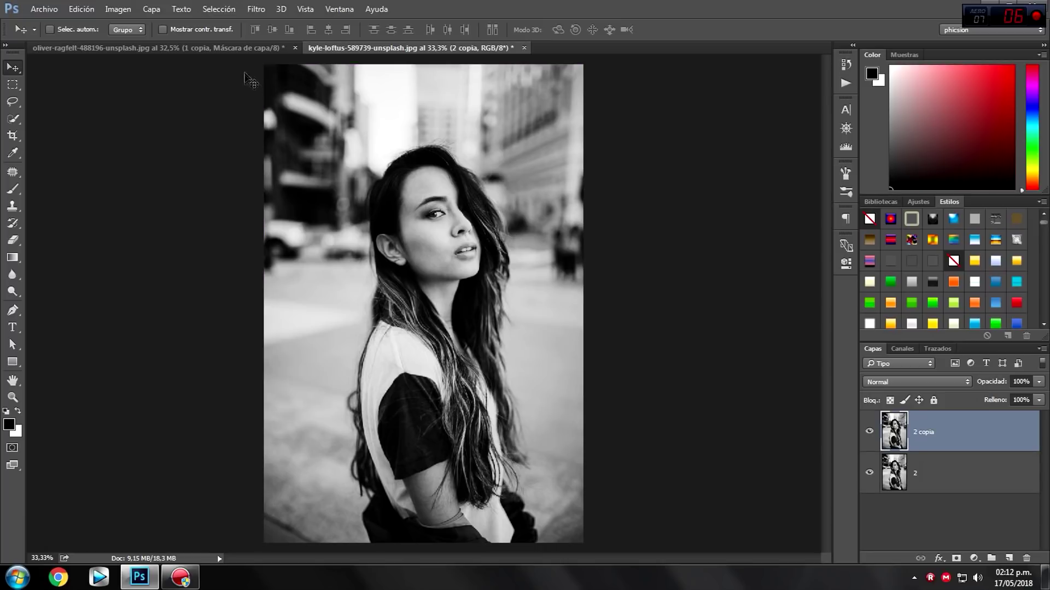
left_click(249, 49)
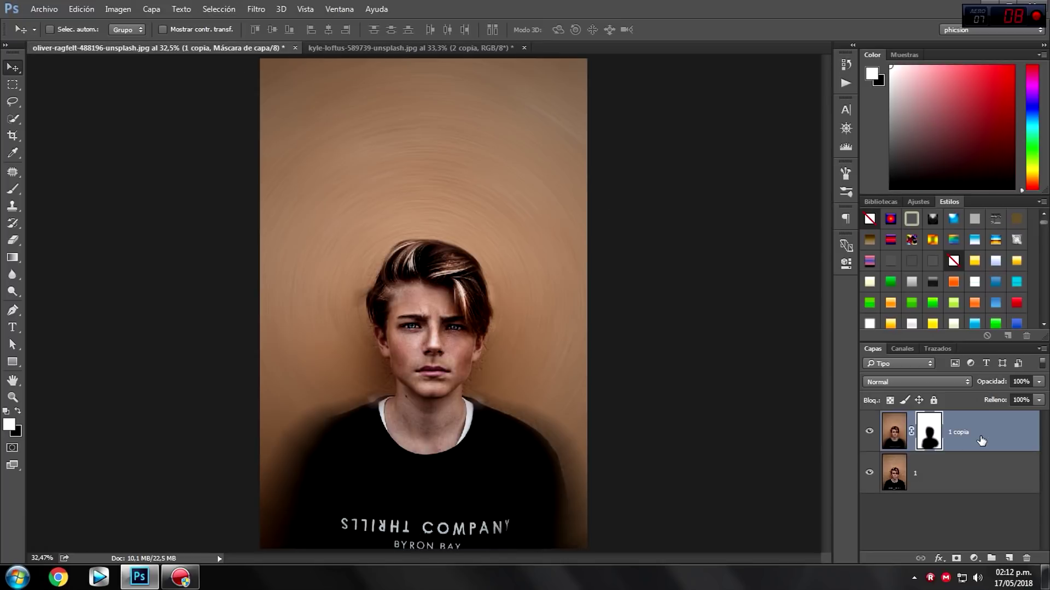
key("Delete")
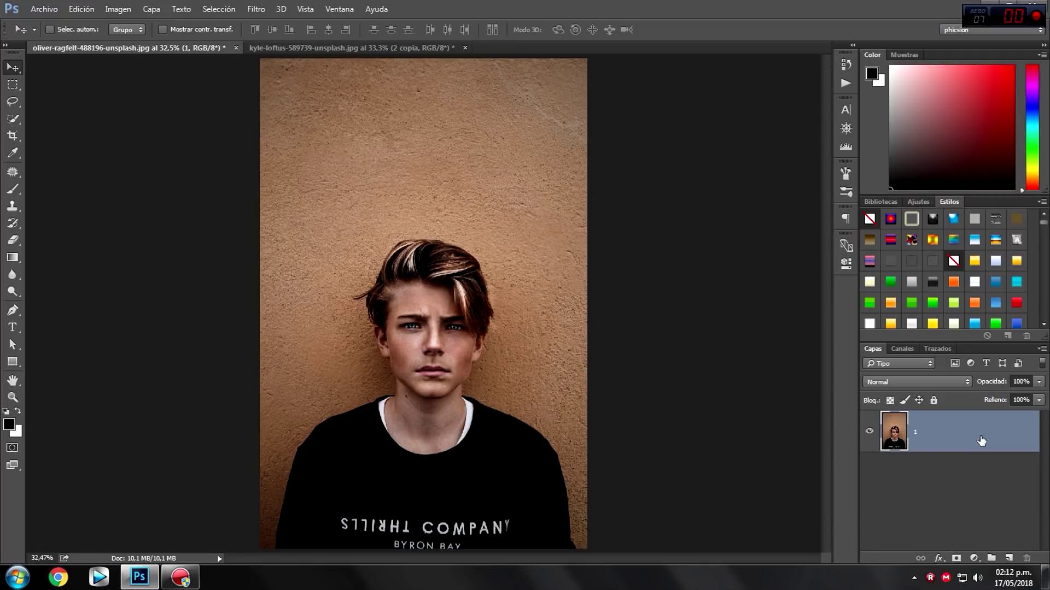
key("ctrl+j")
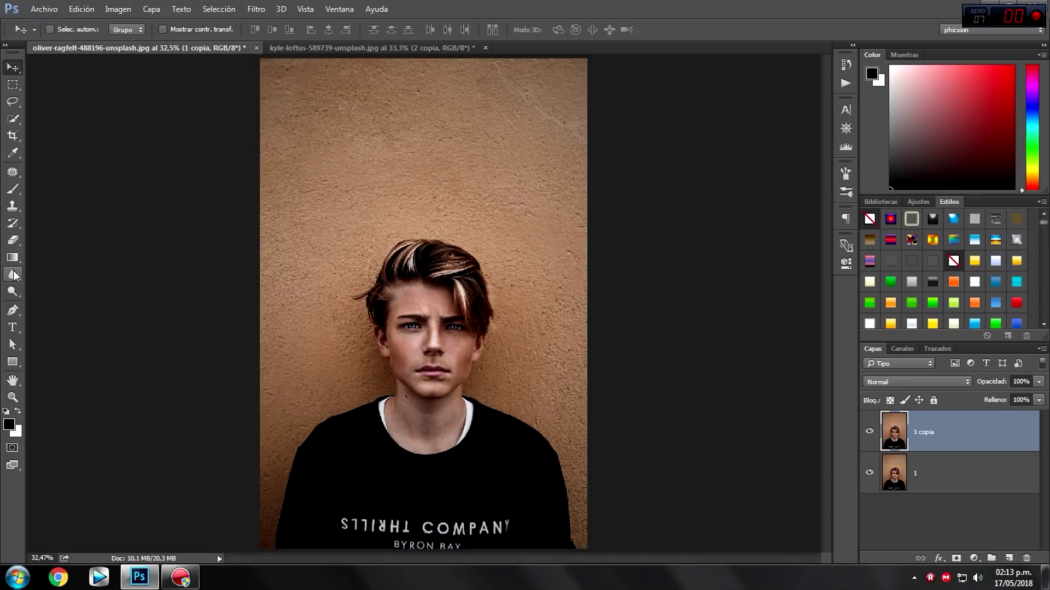
Step: Select the Blur tool and reduce its brush diameter to 184 px
left_click(19, 278)
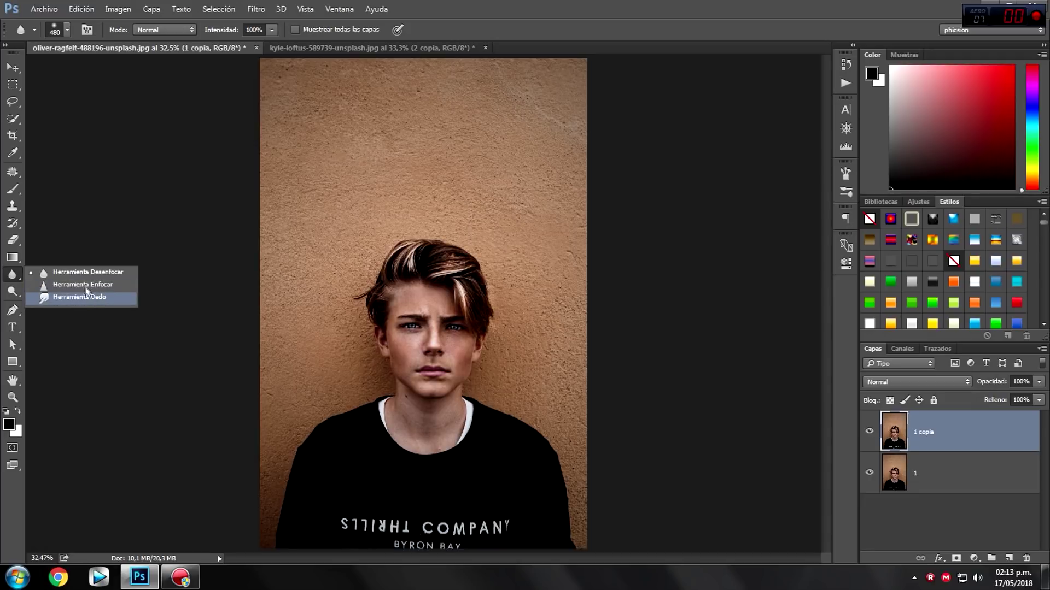
left_click(87, 273)
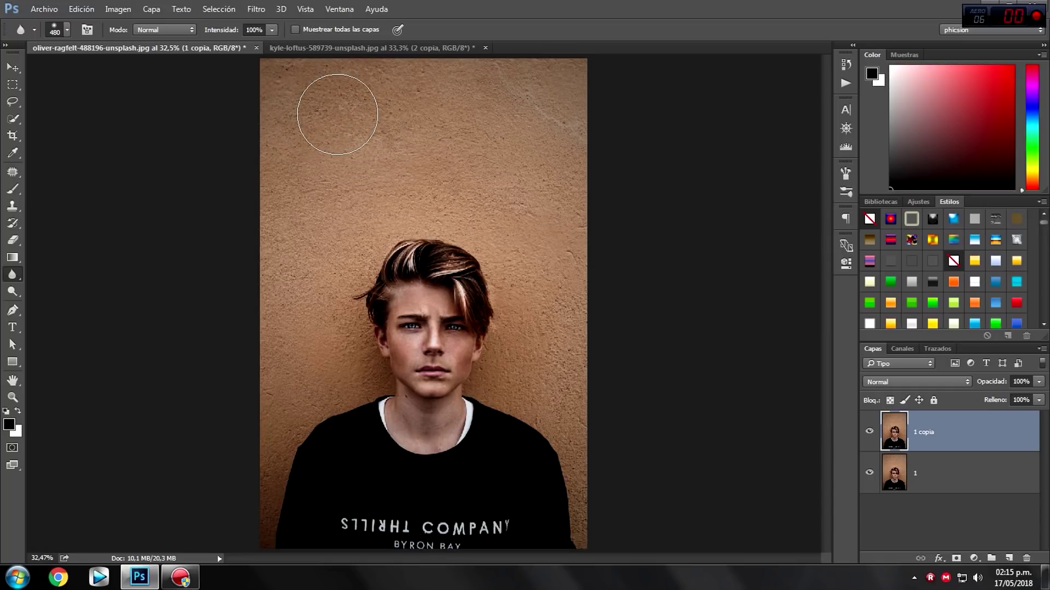
right_click(365, 276, "alt")
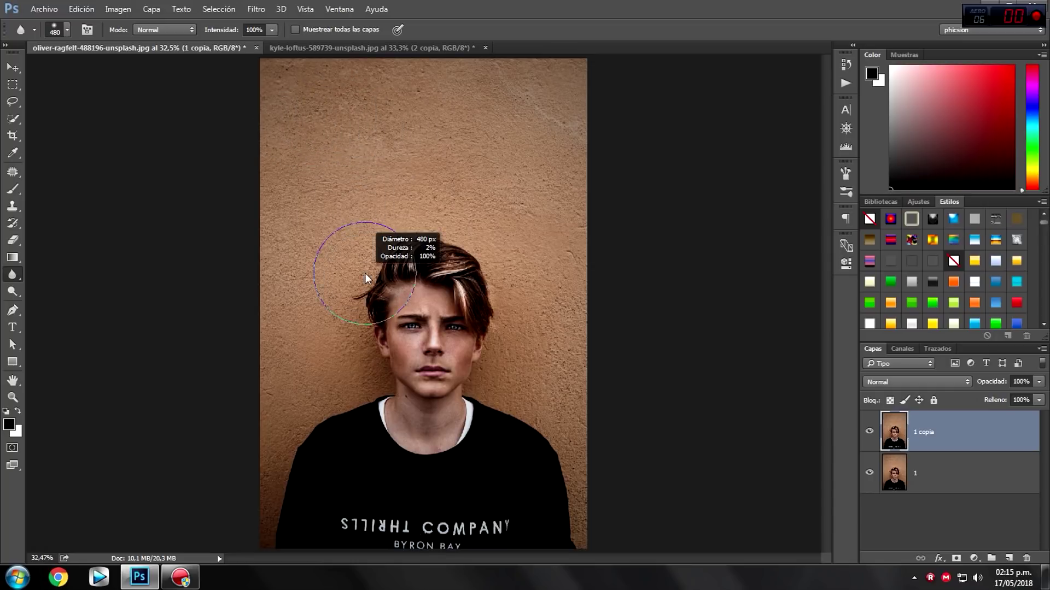
left_click_drag(365, 273, 332, 275)
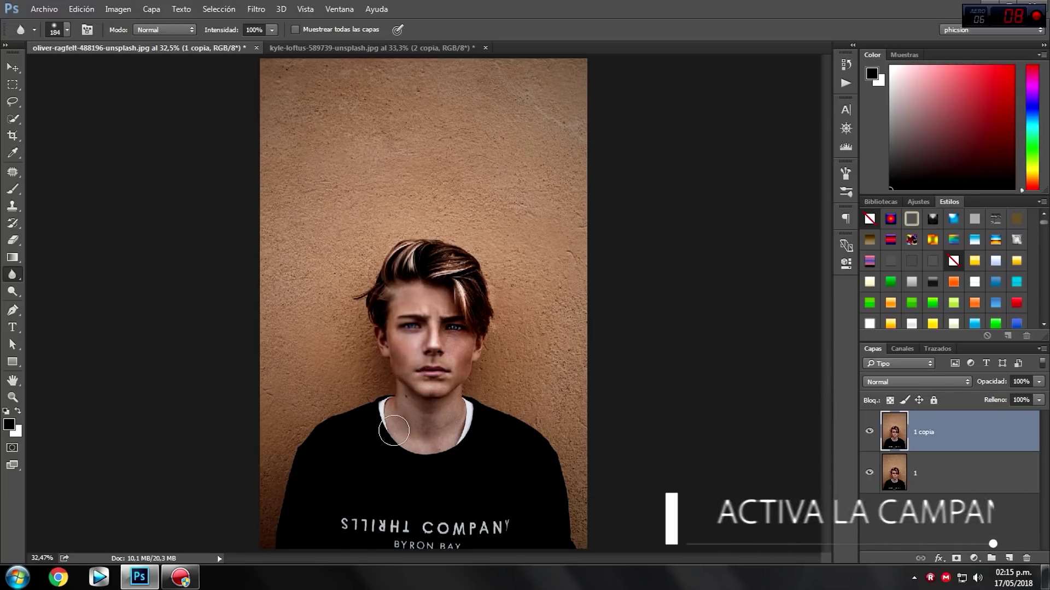
Step: Zoom in on the boy's face and toggle '1 copia' visibility to compare
left_click(870, 433)
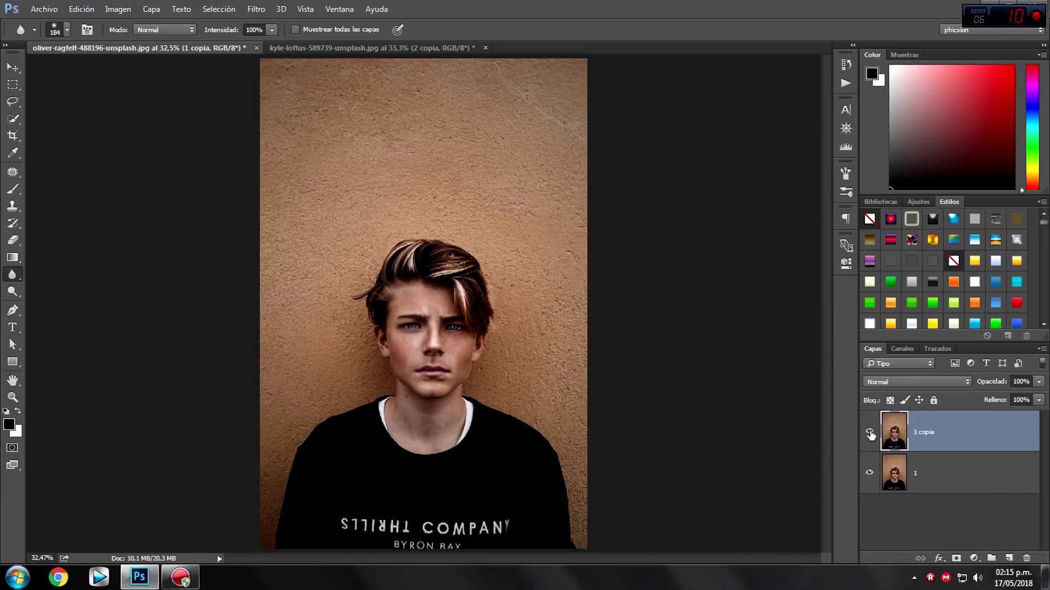
key("ctrl+plus")
key("ctrl+plus")
key("ctrl+plus")
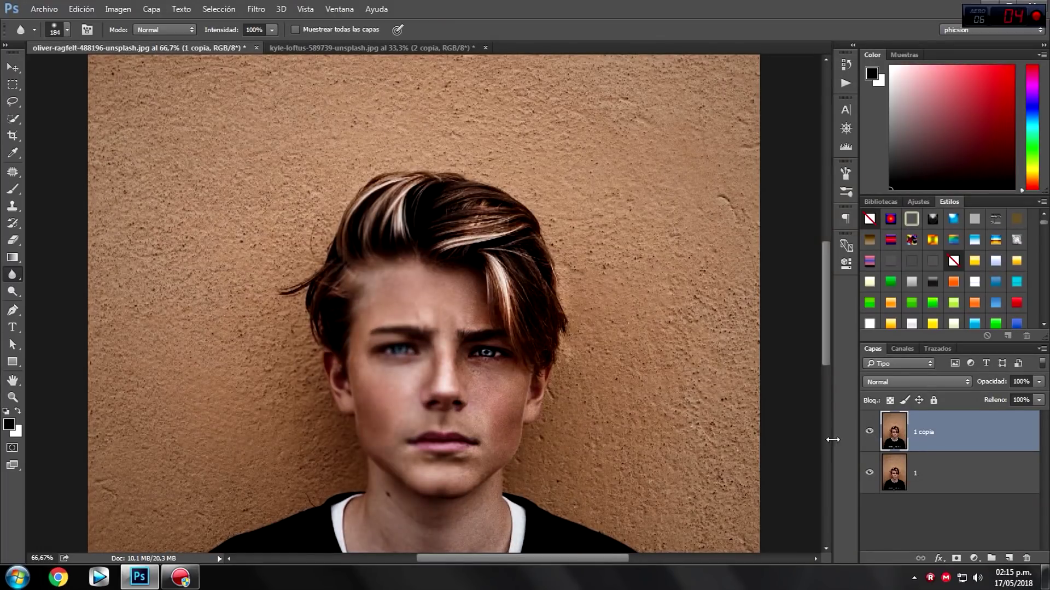
left_click_drag(826, 287, 826, 315)
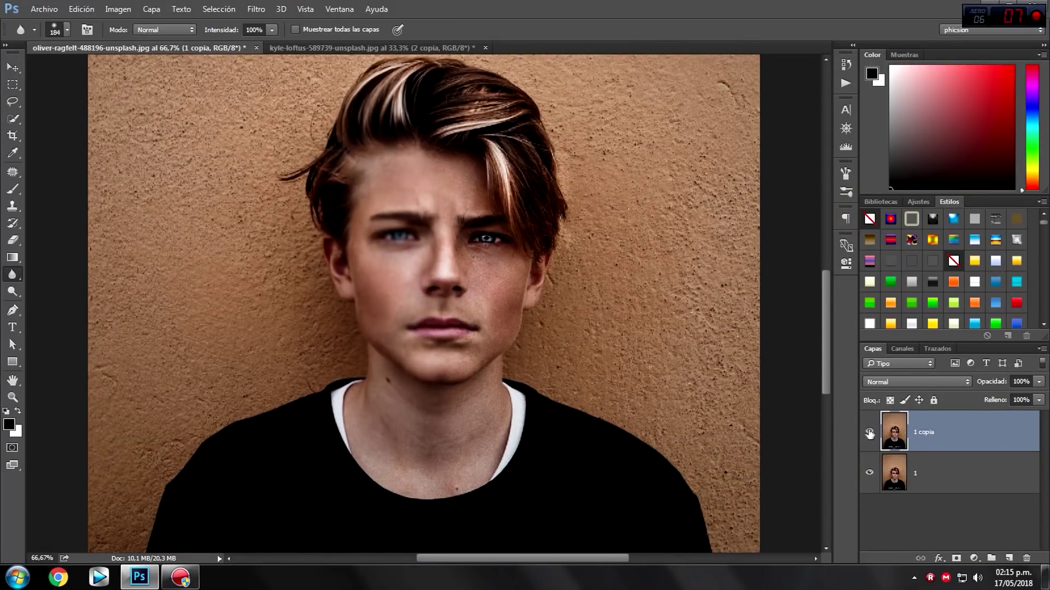
left_click(870, 432)
left_click(870, 431)
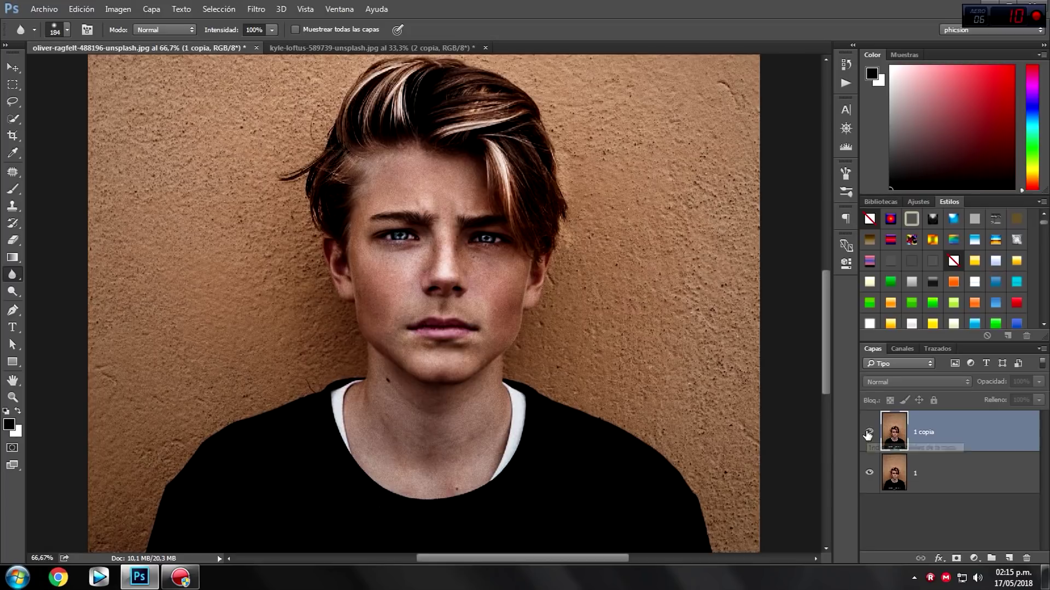
key("v")
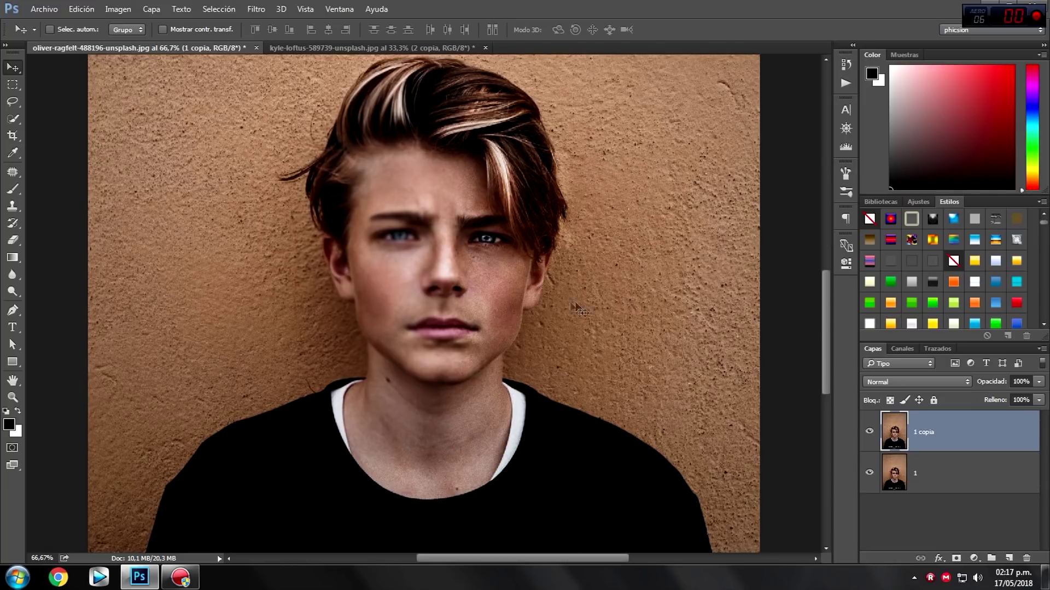
Step: Reselect the Blur tool from the blur, sharpen and smudge flyout
left_click(12, 275)
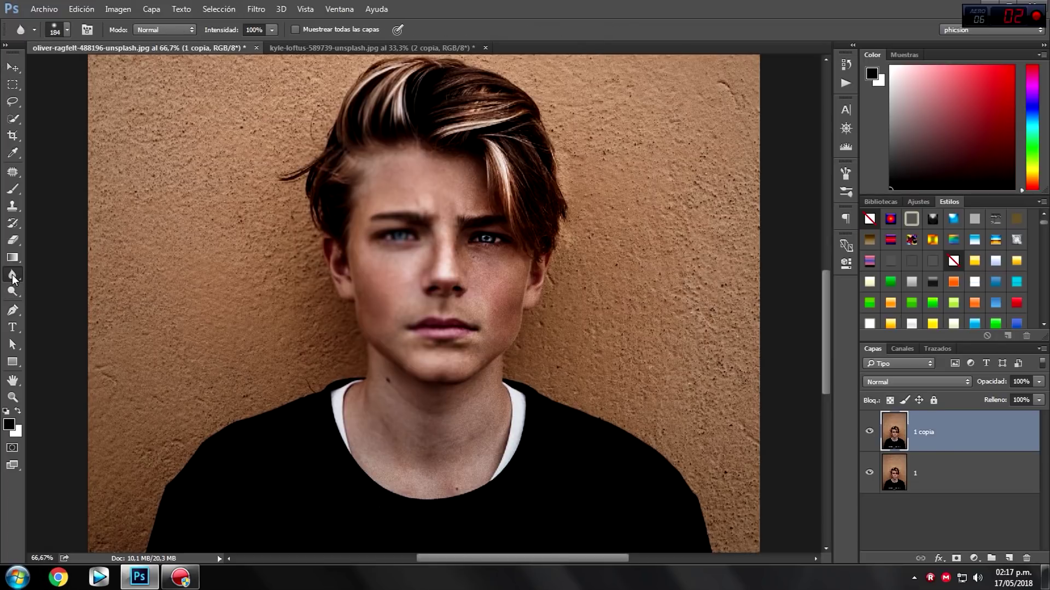
right_click(12, 274)
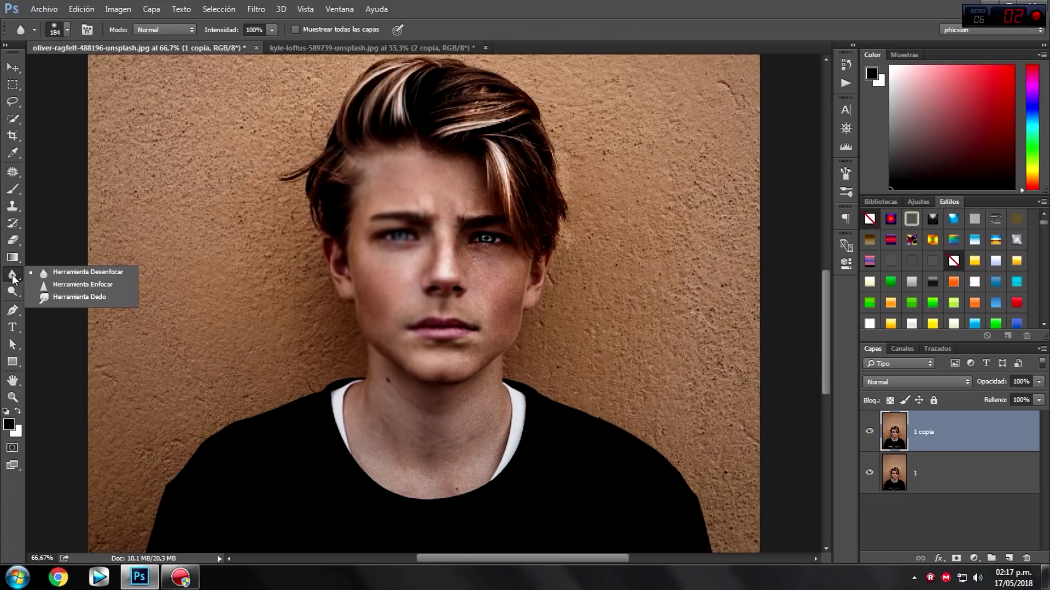
left_click(54, 273)
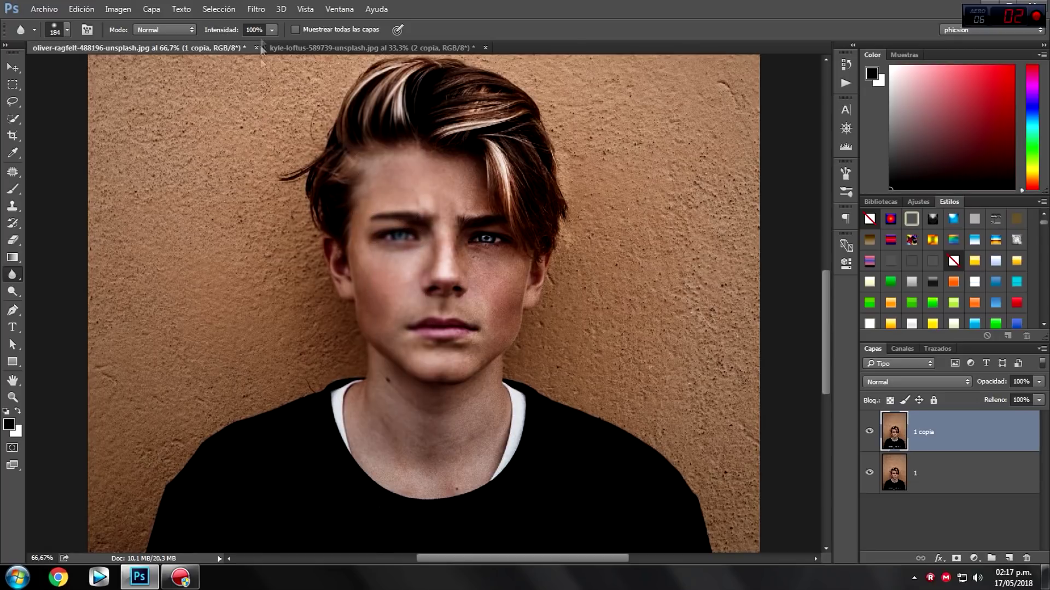
right_click(11, 274)
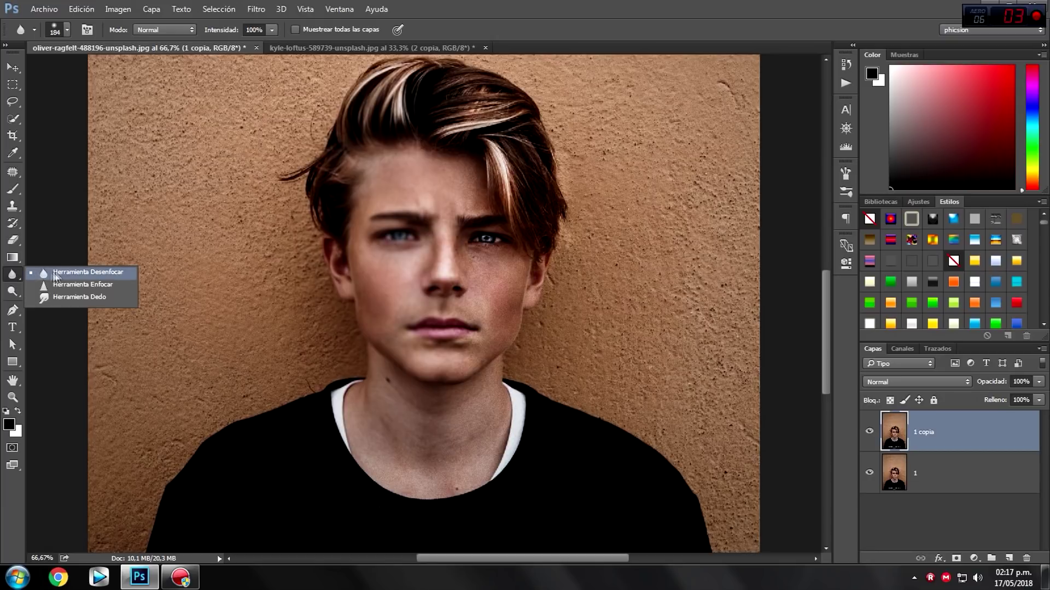
Step: Sharpen the right eye and cheek down to the jaw on '1 copia', zooming to 100% to compare
left_click(87, 284)
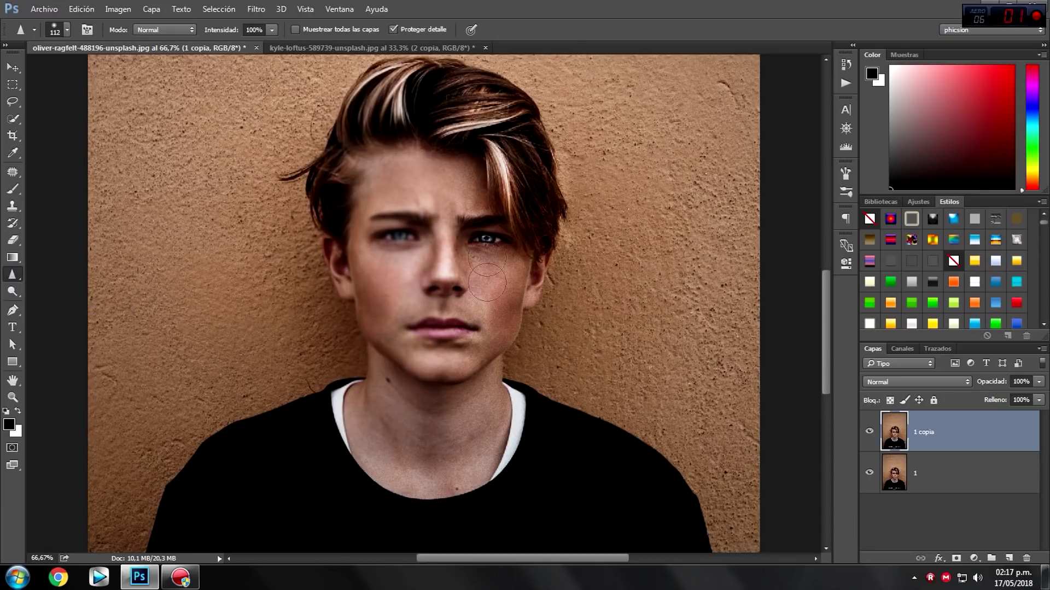
left_click_drag(484, 240, 534, 254)
left_click_drag(534, 253, 543, 333)
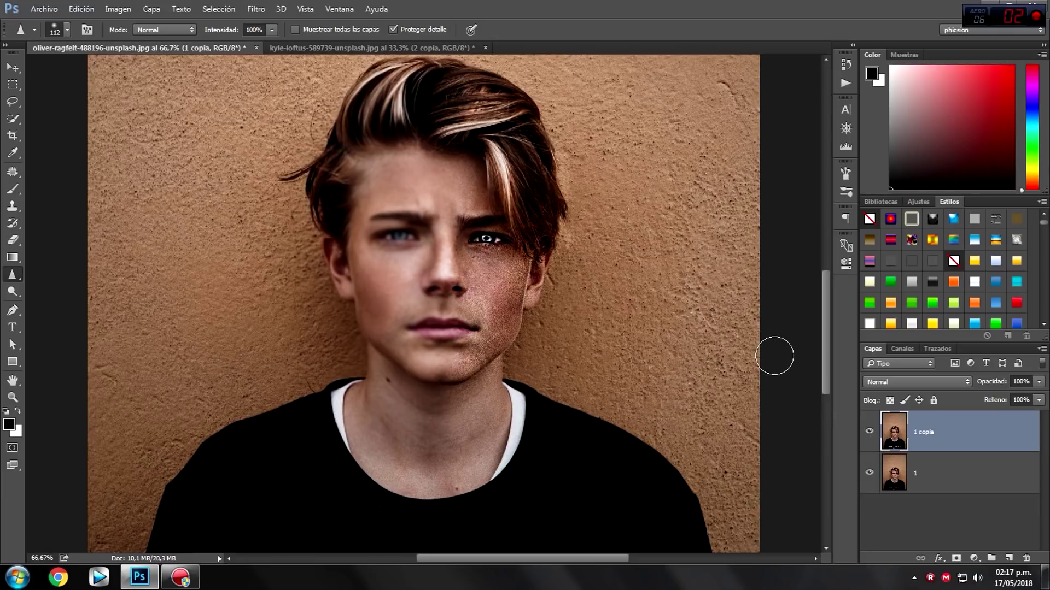
key("ctrl+plus")
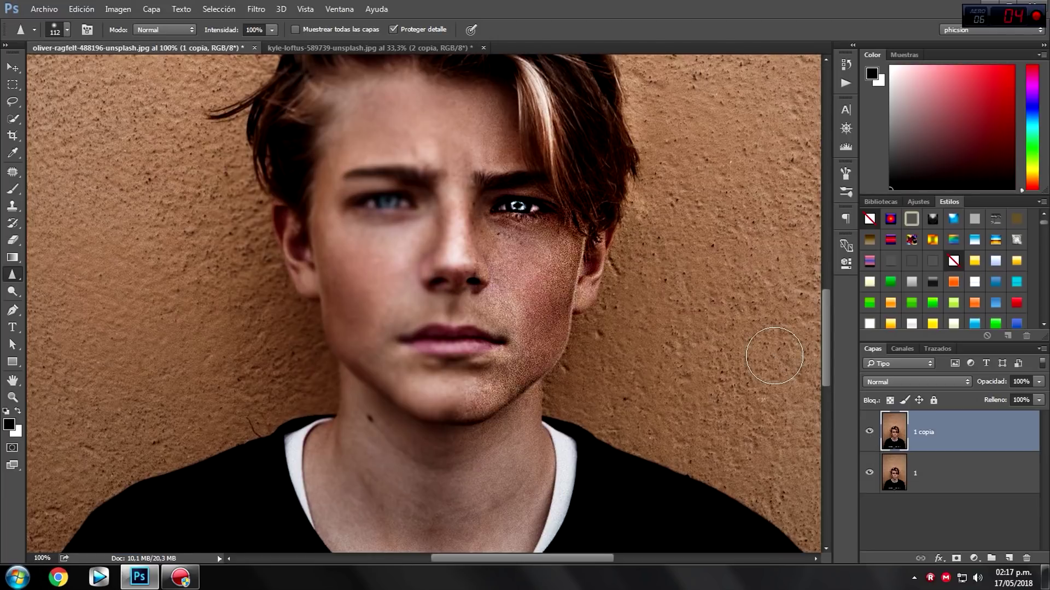
left_click_drag(827, 325, 827, 313)
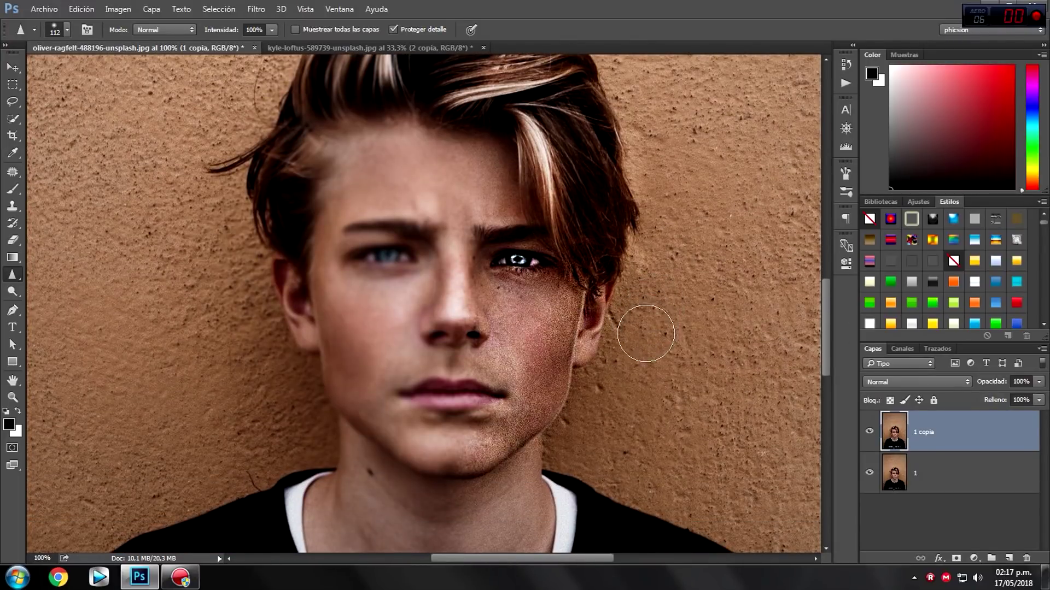
left_click(869, 431)
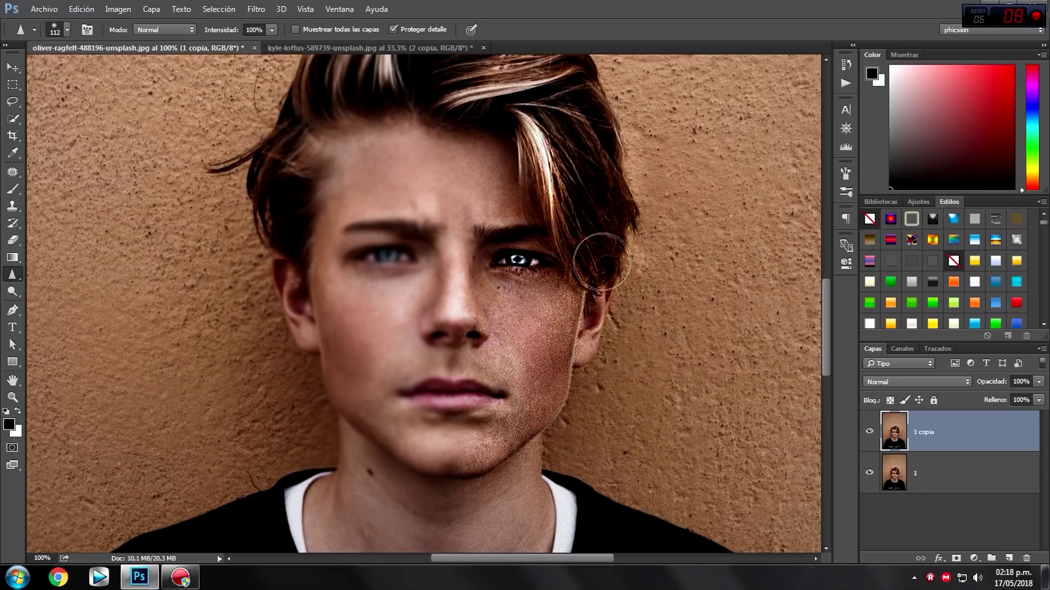
Step: Set Sharpen Intensidad to 50%, then replace '1 copia' with a fresh duplicate of layer 1 and zoom out
left_click(271, 30)
left_click_drag(237, 48, 238, 48)
key("Delete")
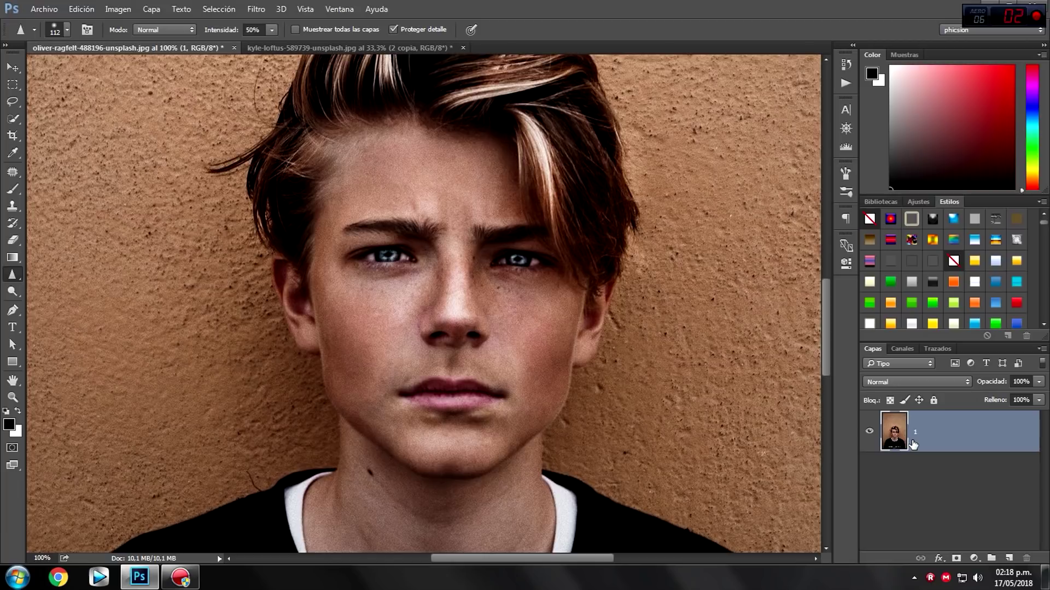
key("ctrl+j")
key("ctrl+minus")
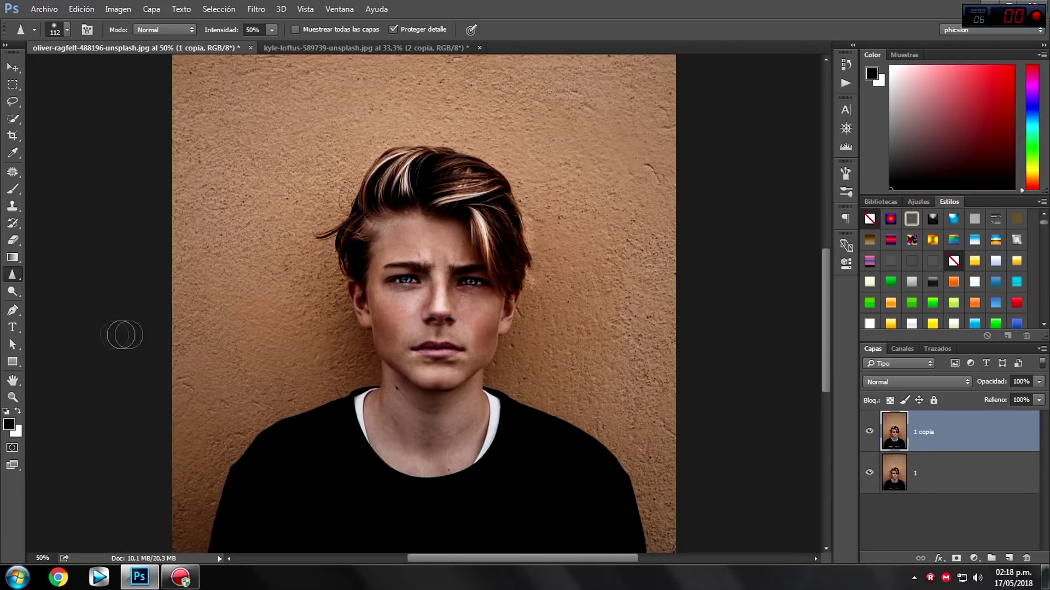
Step: Select the Smudge (Dedo) tool at 60% Intensidad with a 51 px brush
right_click(12, 273)
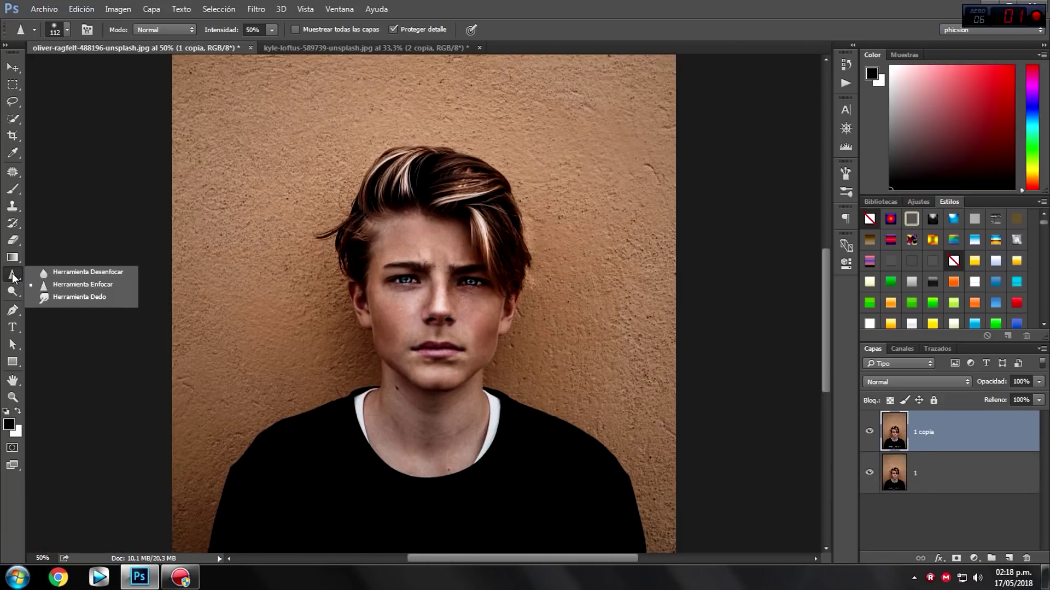
left_click(86, 297)
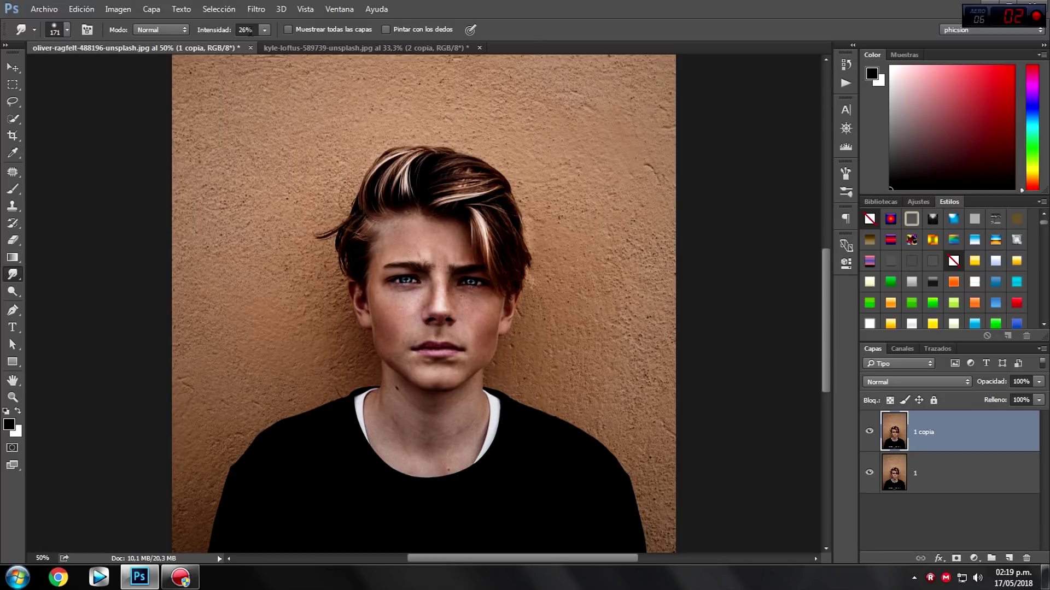
left_click(263, 30)
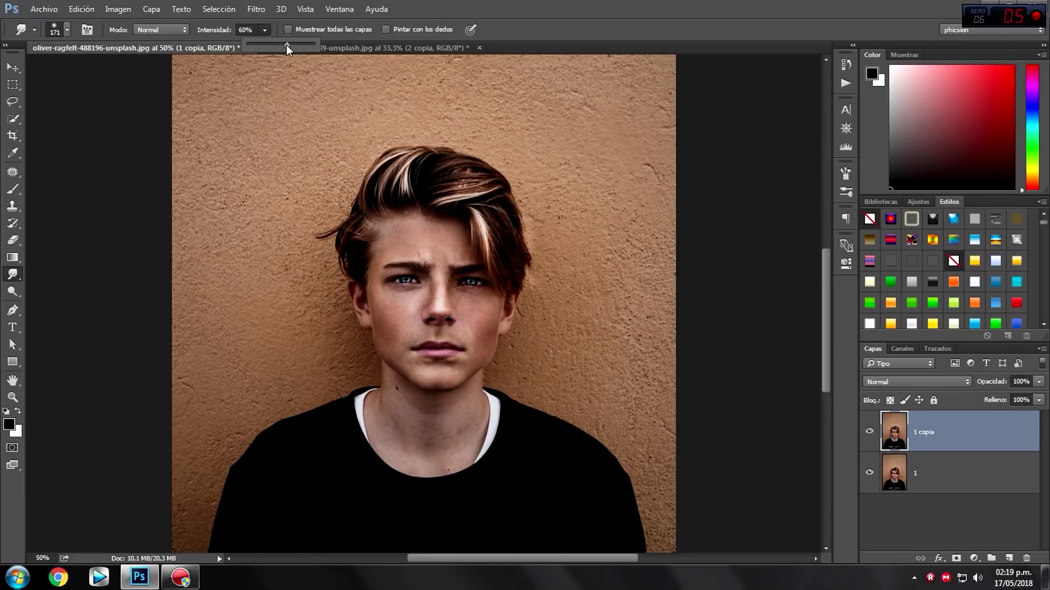
left_click(455, 1)
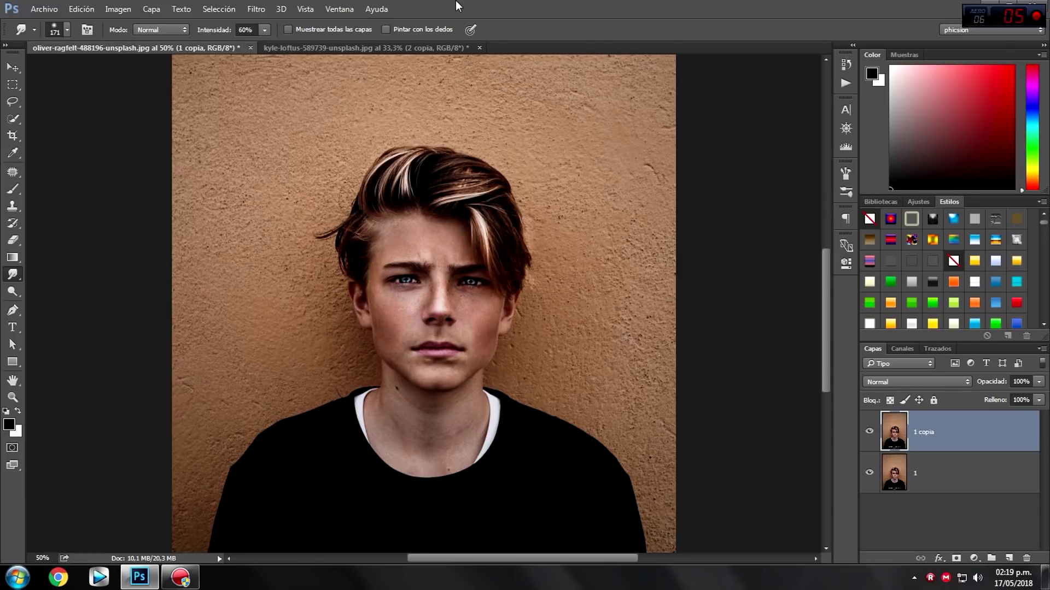
left_click_drag(535, 312, 480, 322)
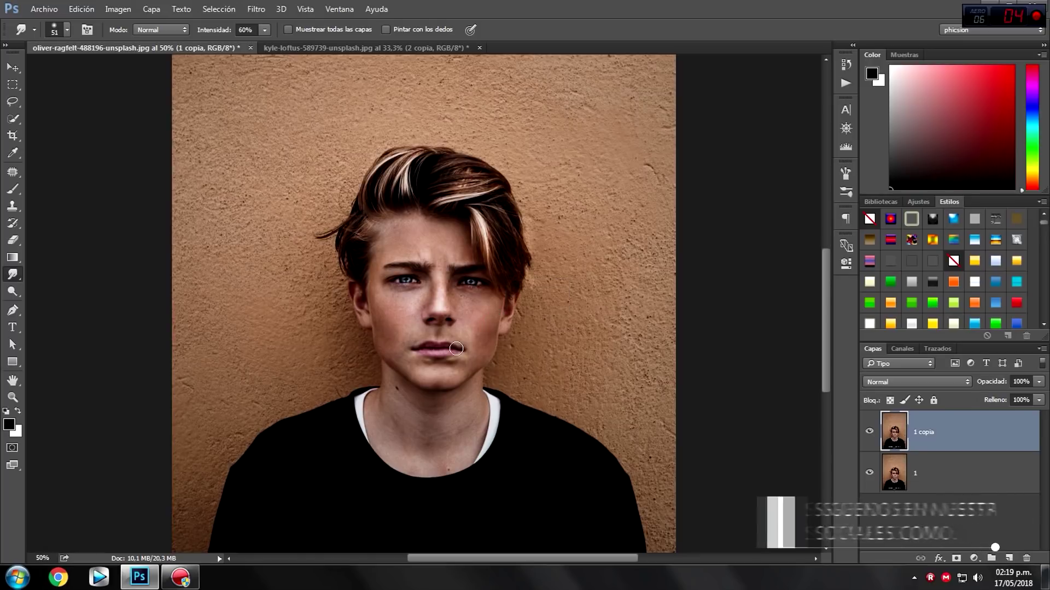
Step: Smear the boy's lips and lower face leftward into long horizontal streaks
left_click_drag(456, 349, 346, 345)
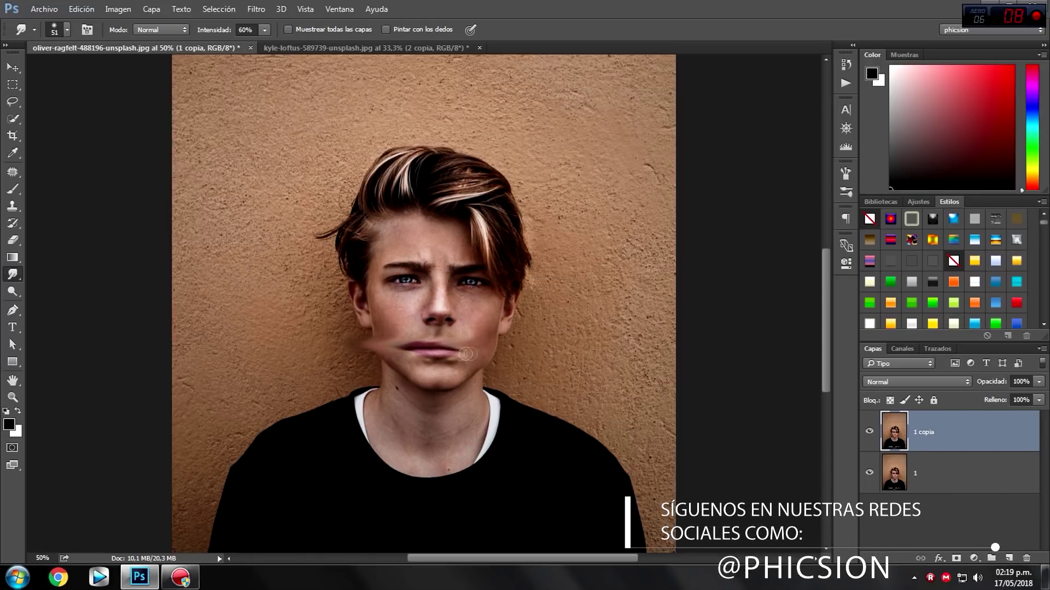
left_click_drag(475, 363, 284, 373)
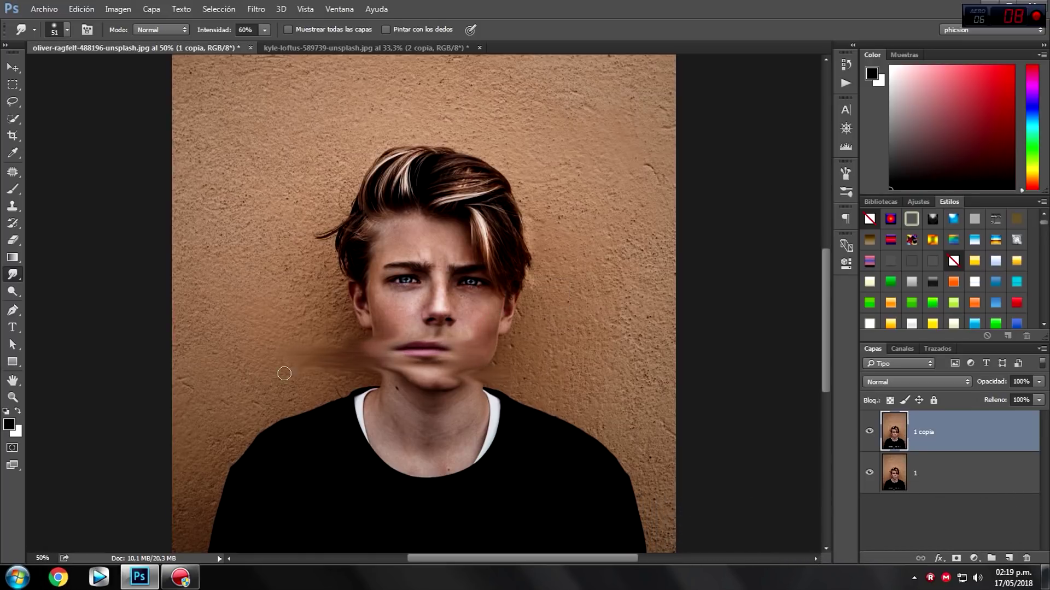
left_click_drag(475, 368, 342, 362)
left_click_drag(481, 350, 349, 341)
mouse_move(420, 349)
left_mouse_down()
mouse_move(350, 345)
mouse_move(432, 352)
left_mouse_up()
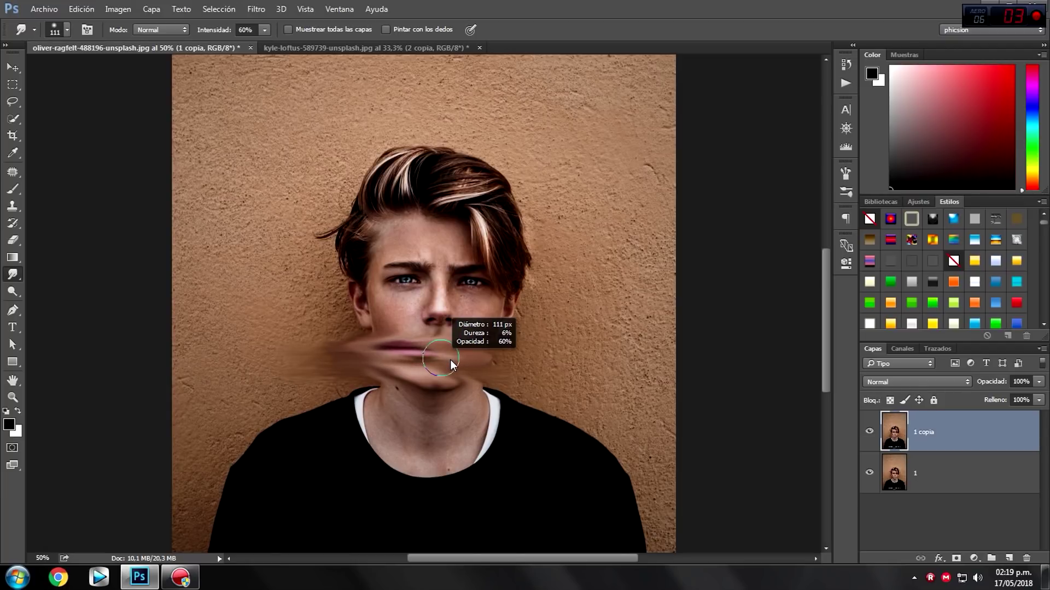
left_click_drag(432, 350, 323, 345)
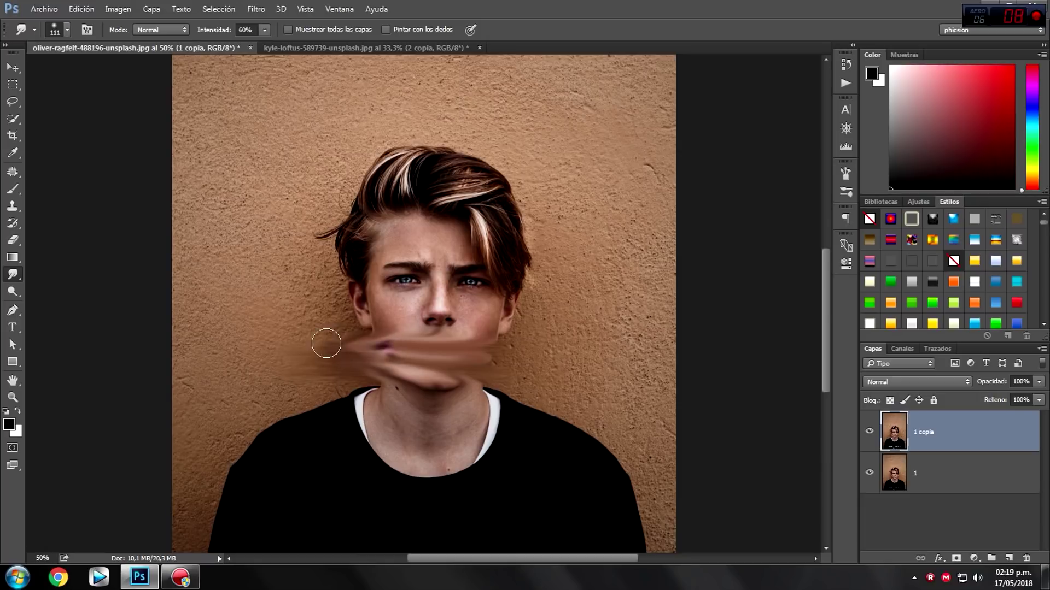
left_click_drag(394, 350, 313, 353)
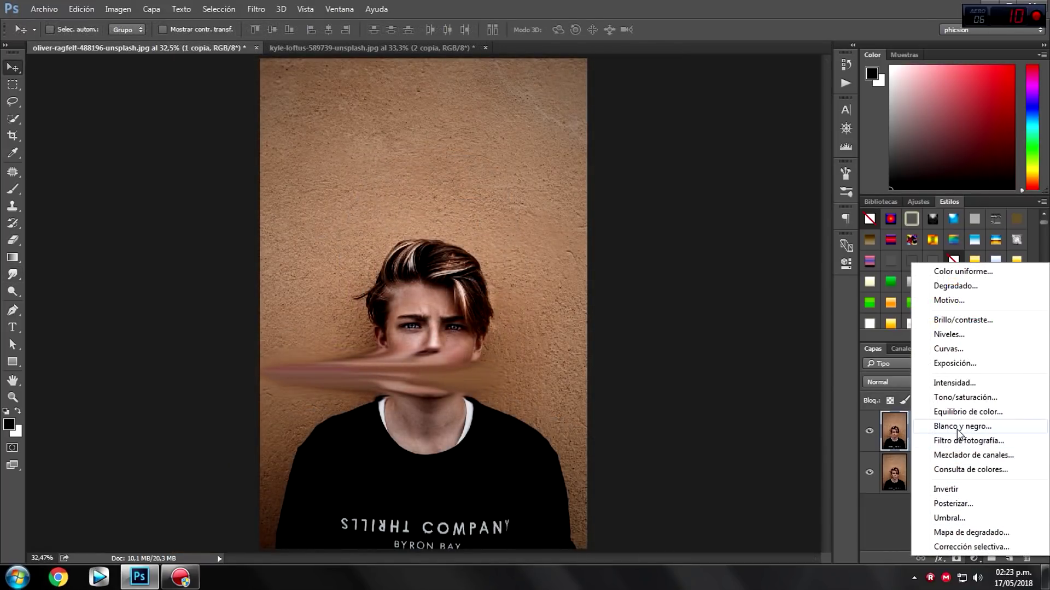
Step: Add a 'Blanco y negro' adjustment layer and toggle it to compare the grayscale result
left_click(962, 427)
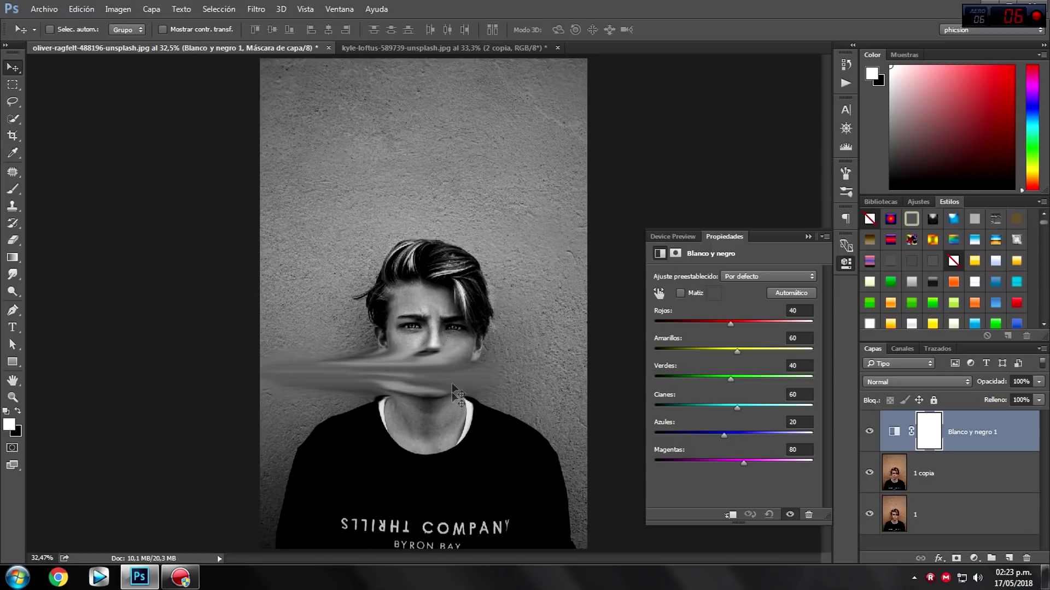
left_click(807, 237)
left_click(870, 431)
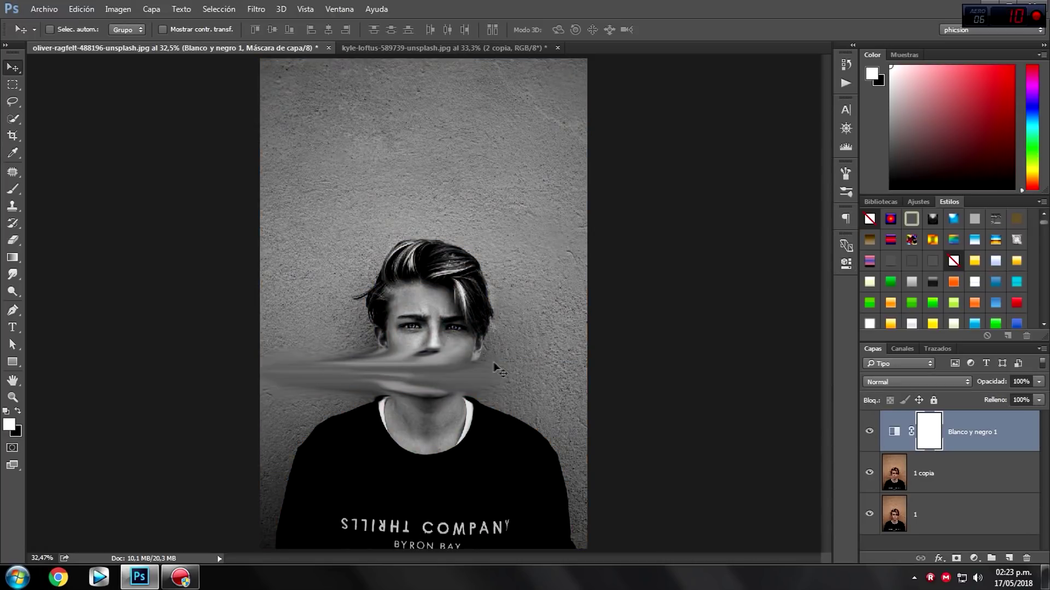
left_click(870, 431)
left_click(973, 558)
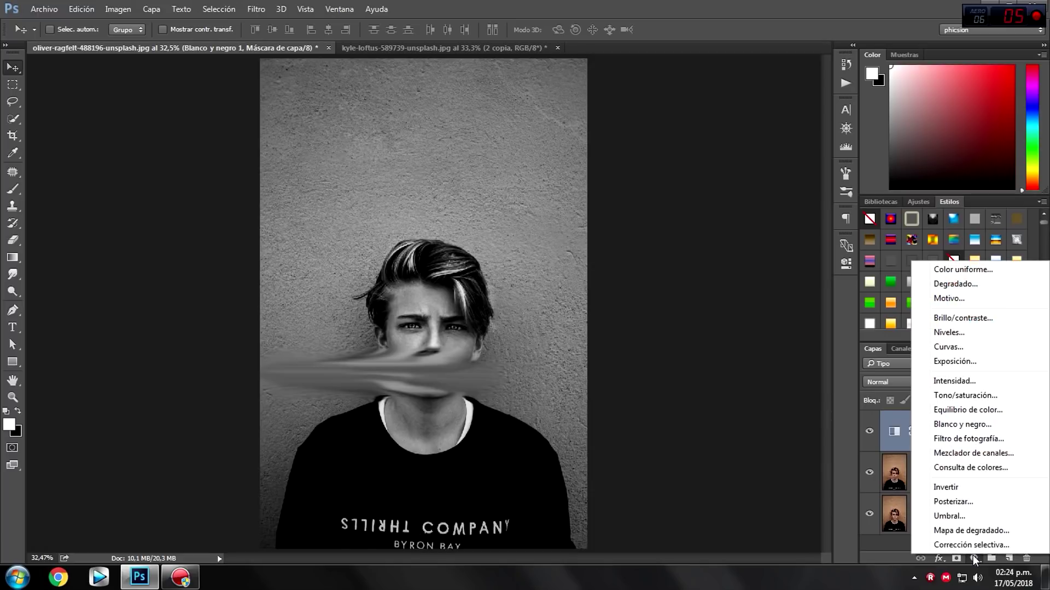
Step: Add a Curvas S-curve raising highlights to 188/211 and lifting the black point to output 21
left_click(951, 347)
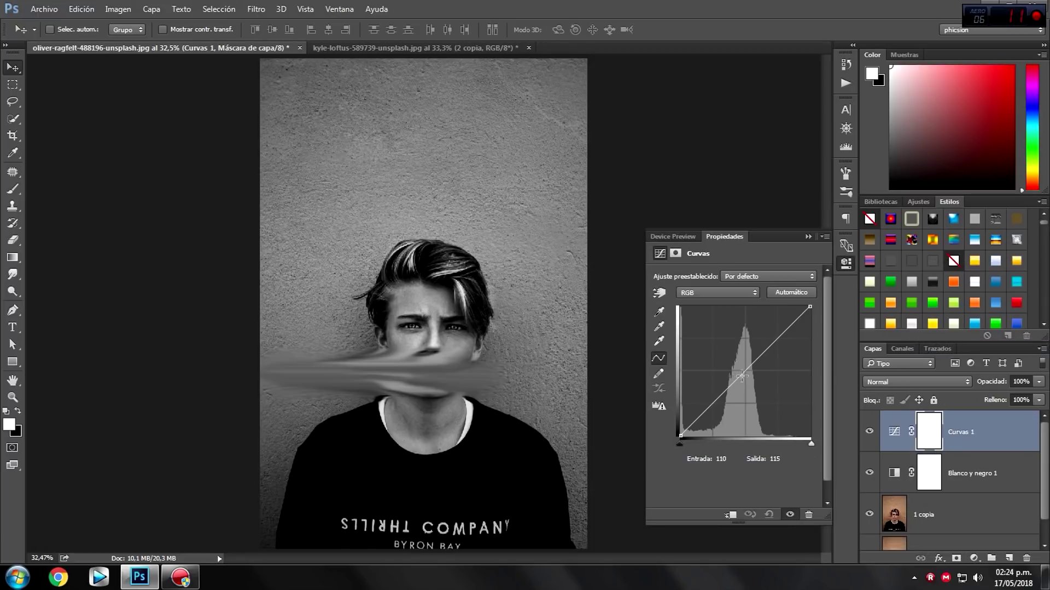
left_click(745, 370)
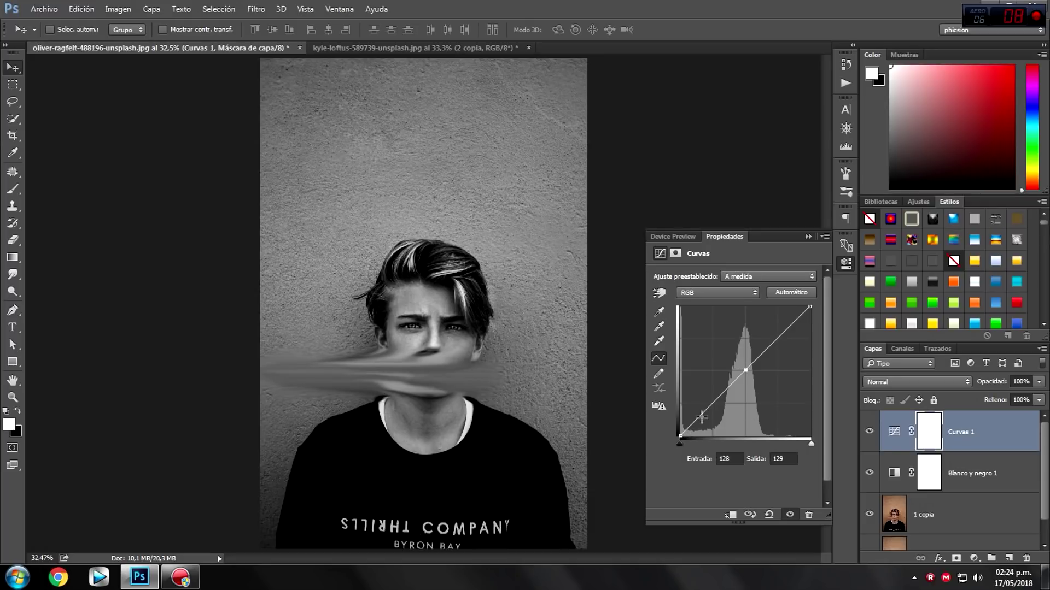
left_click(709, 405)
left_click_drag(780, 334, 775, 328)
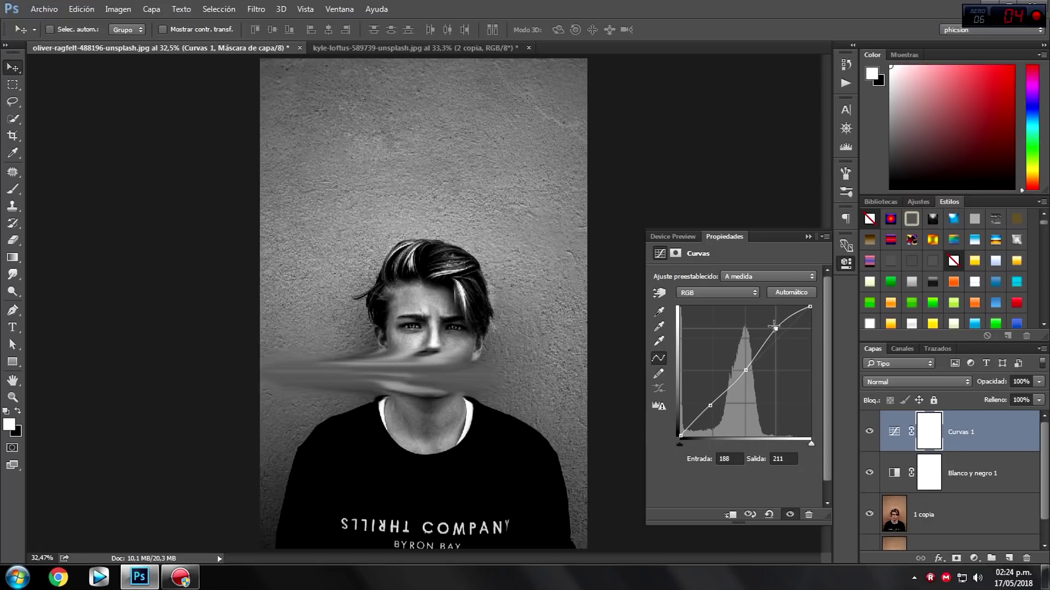
left_click_drag(682, 436, 676, 425)
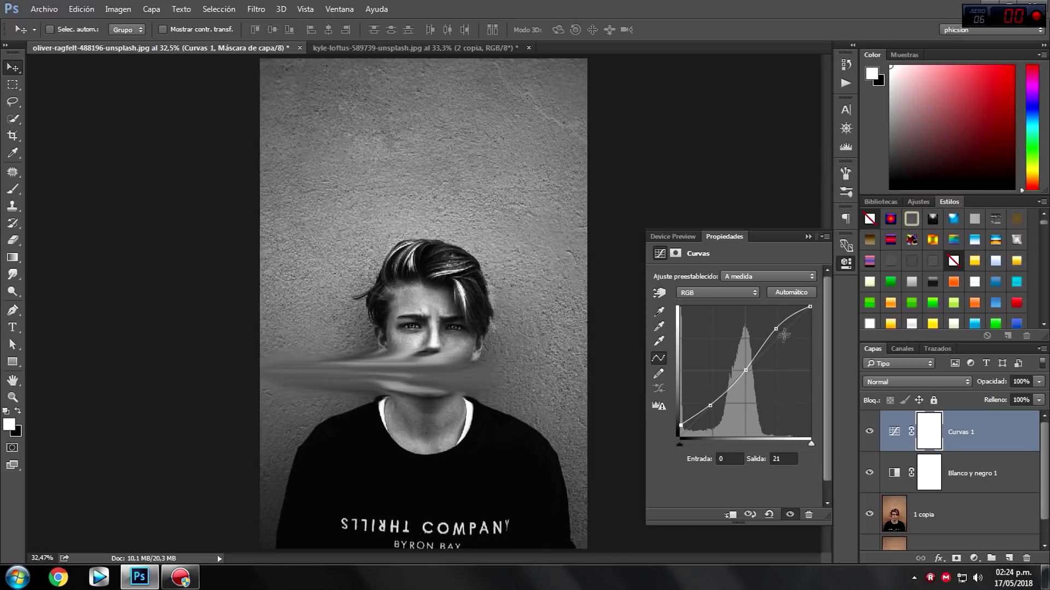
left_click(809, 236)
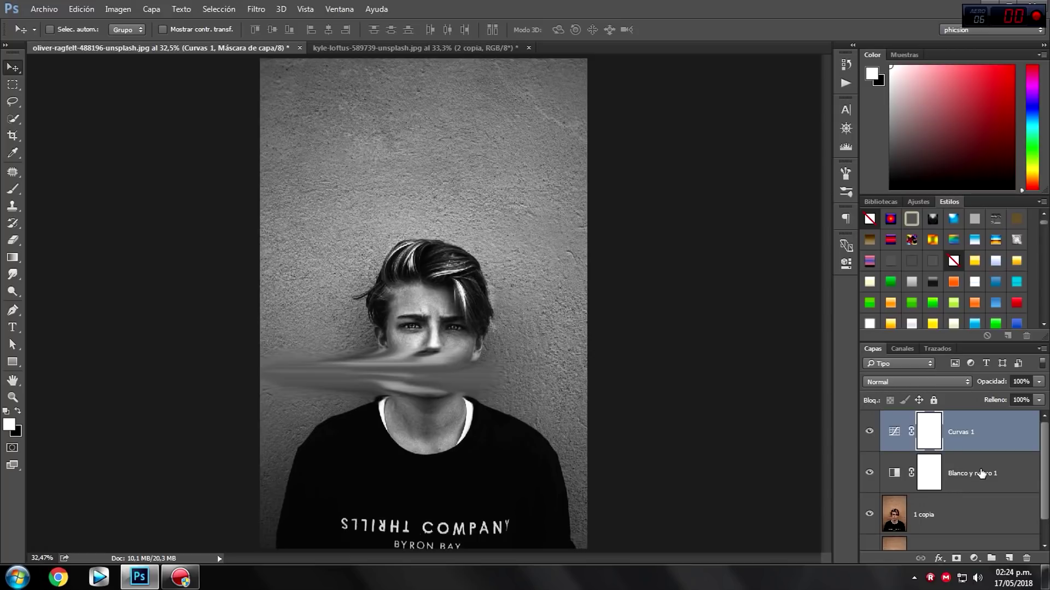
key("ctrl+alt+shift+e")
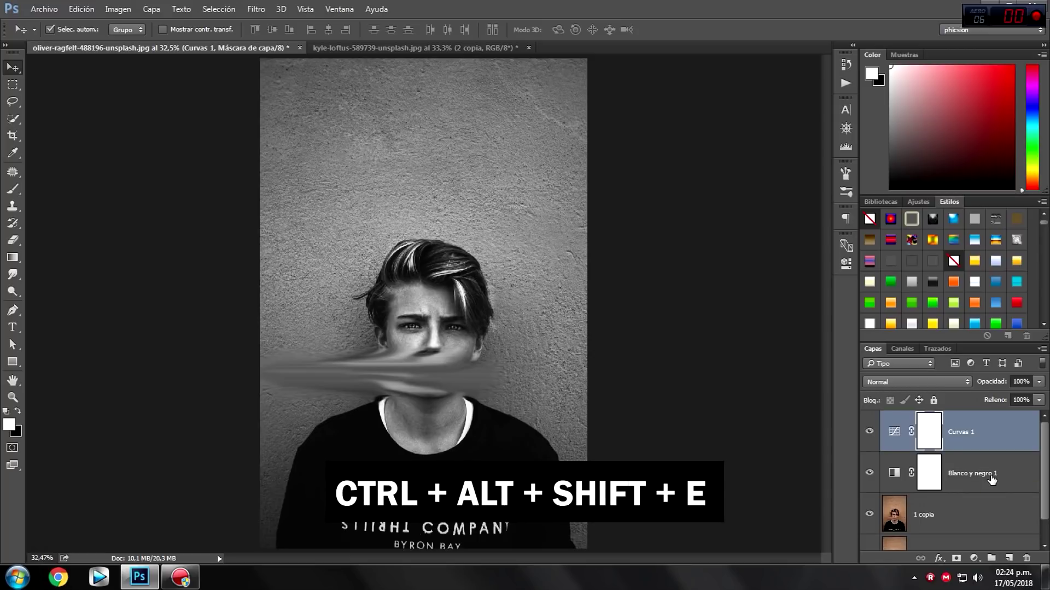
Step: Stamp all visible layers into 'Capa 1' and open the Filtro de Camera Raw
key("ctrl+alt+shift+e")
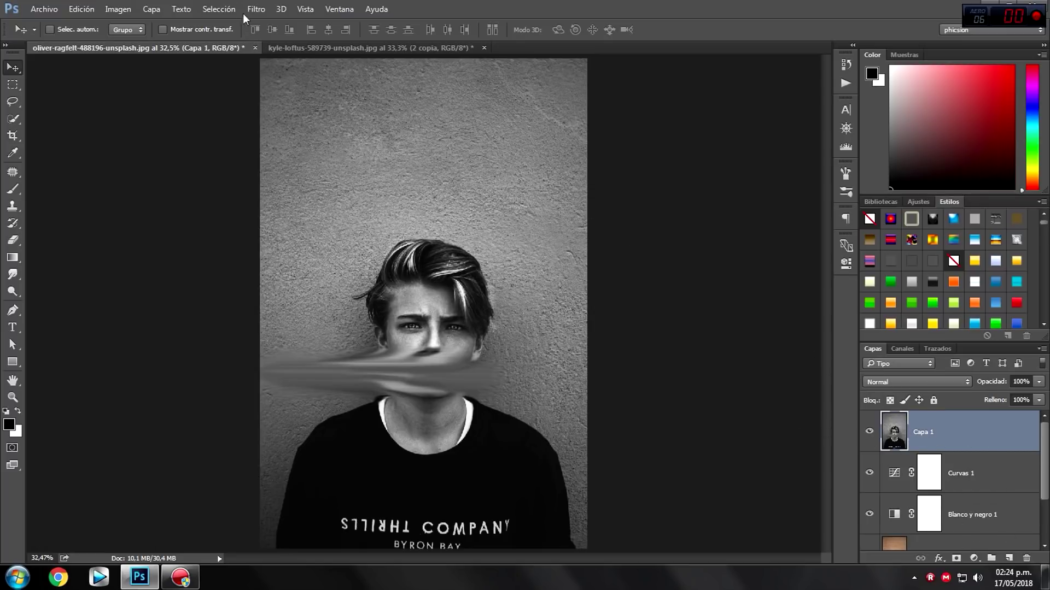
left_click(257, 10)
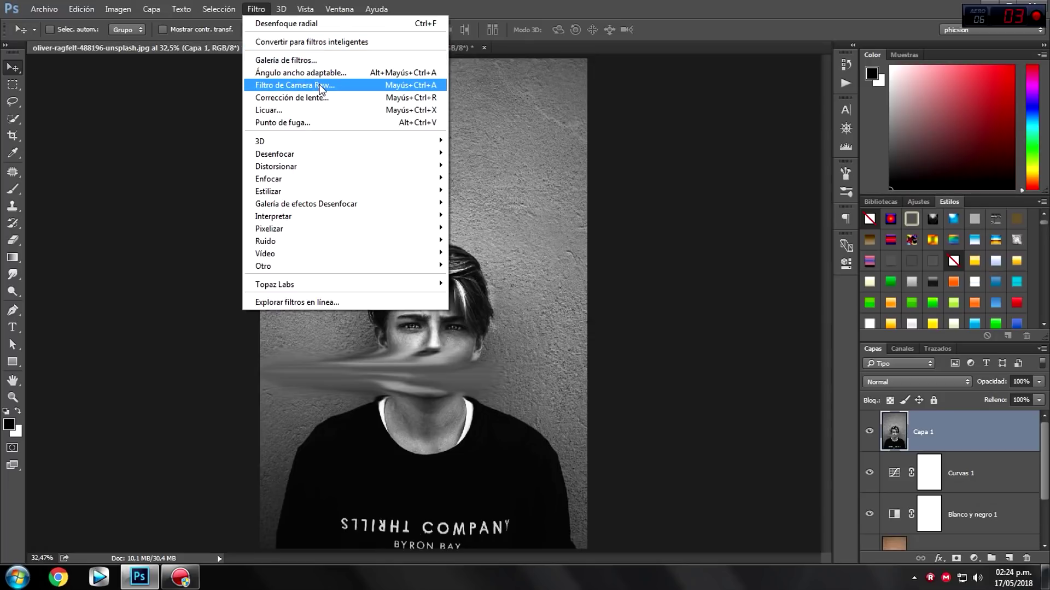
left_click(321, 88)
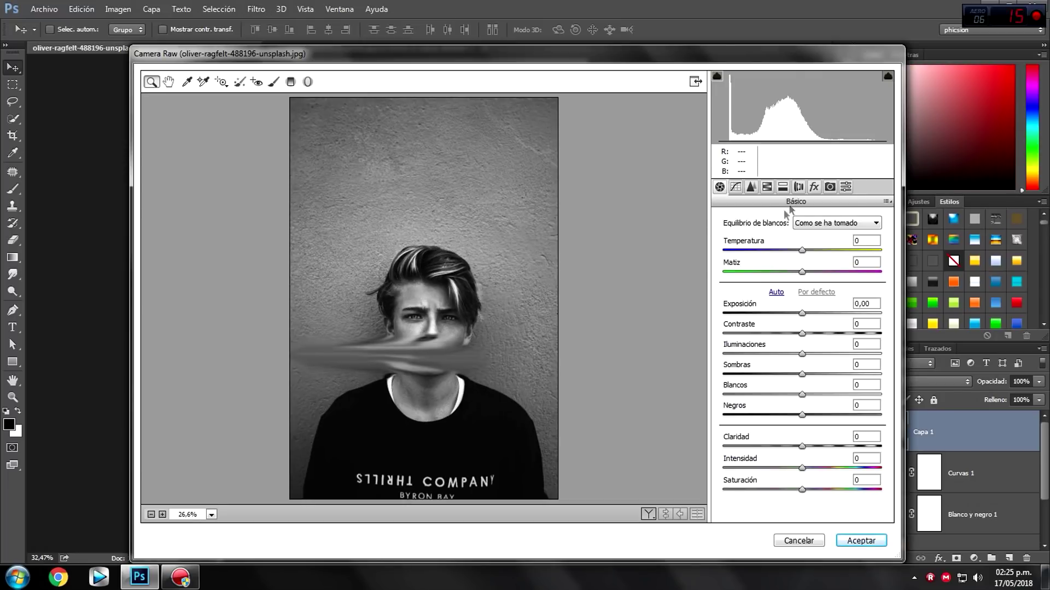
Step: Add Camera Raw film grain at amount 38, size 15, roughness 50 to the merged Capa 1
left_click(813, 186)
mouse_move(728, 289)
left_mouse_down()
mouse_move(802, 289)
mouse_move(745, 310)
left_mouse_up()
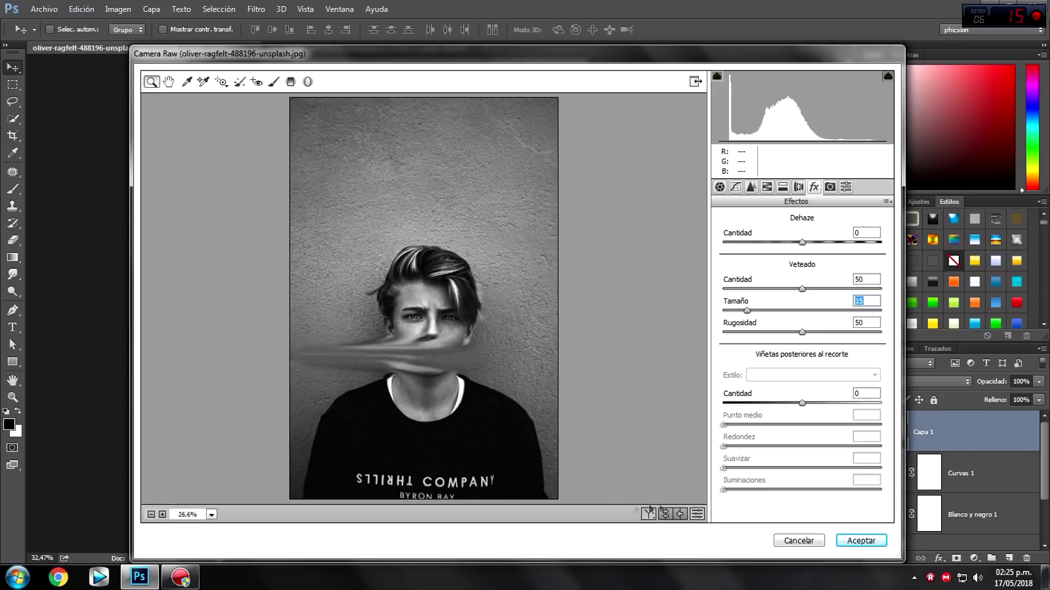
left_click(801, 288)
left_click_drag(800, 288, 781, 288)
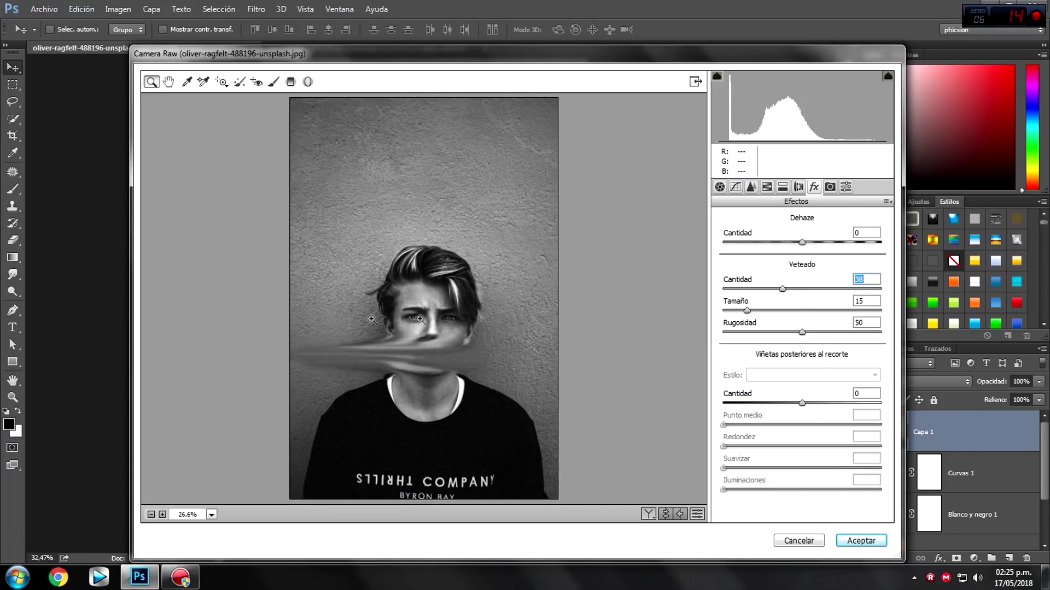
left_click(861, 541)
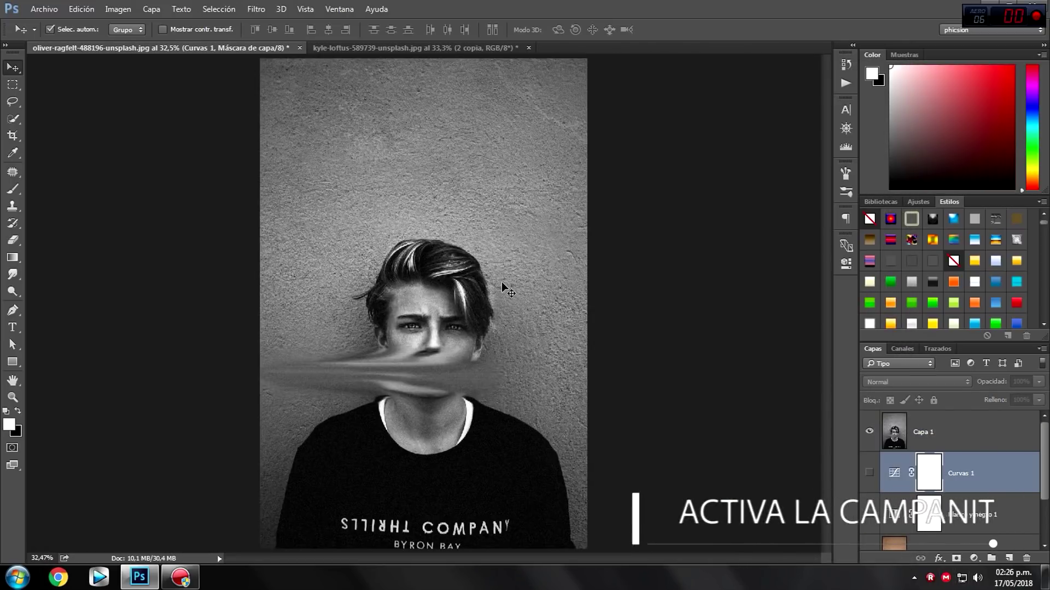
key("ctrl+0")
left_click(936, 433)
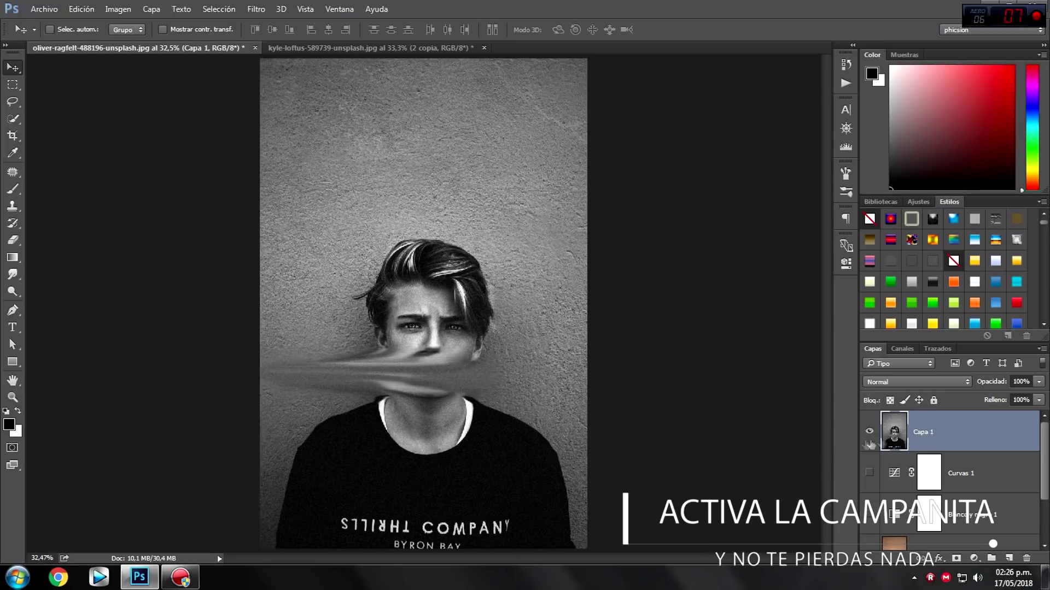